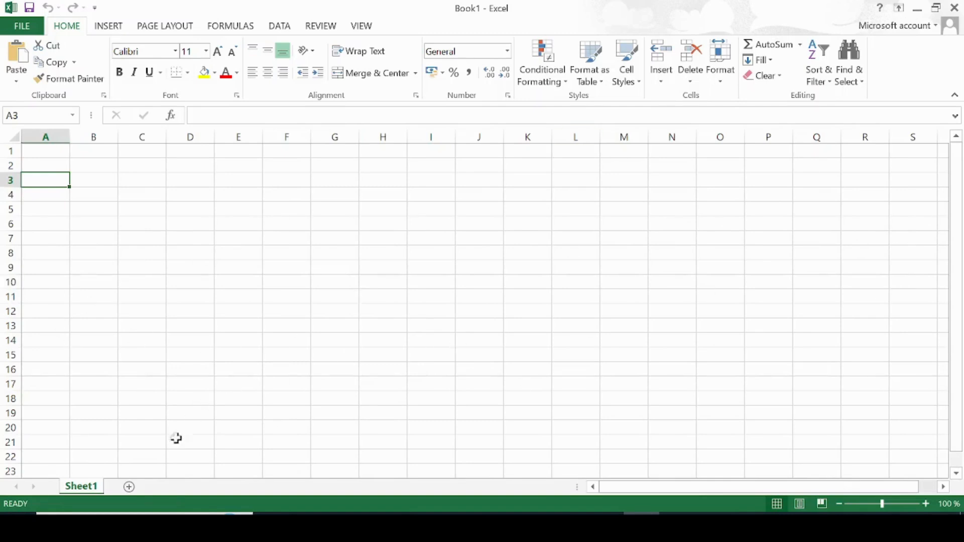
# Add a new worksheet and switch back to Sheet1
pyautogui.click(129, 487)
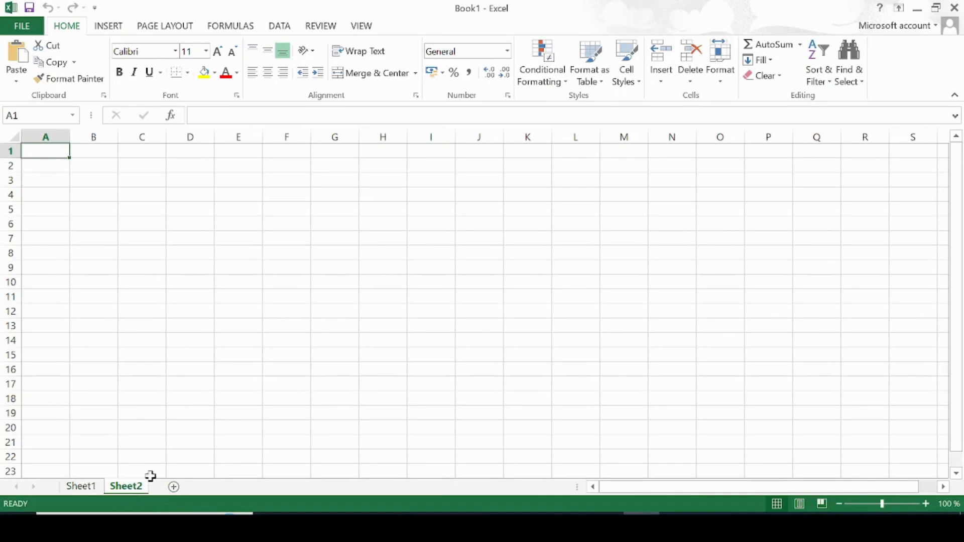
pyautogui.click(81, 486)
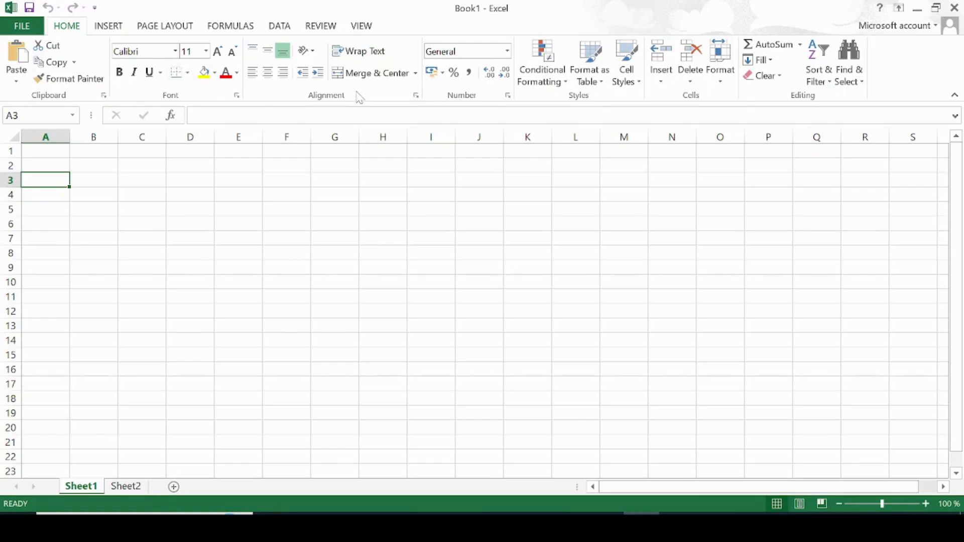
pyautogui.hotkey('ctrl', 'Home')
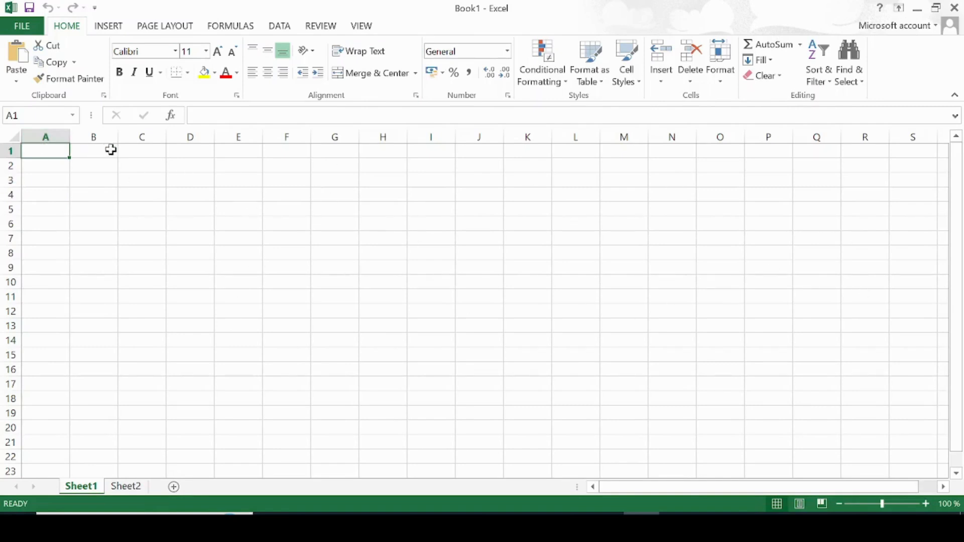
pyautogui.click(39, 169)
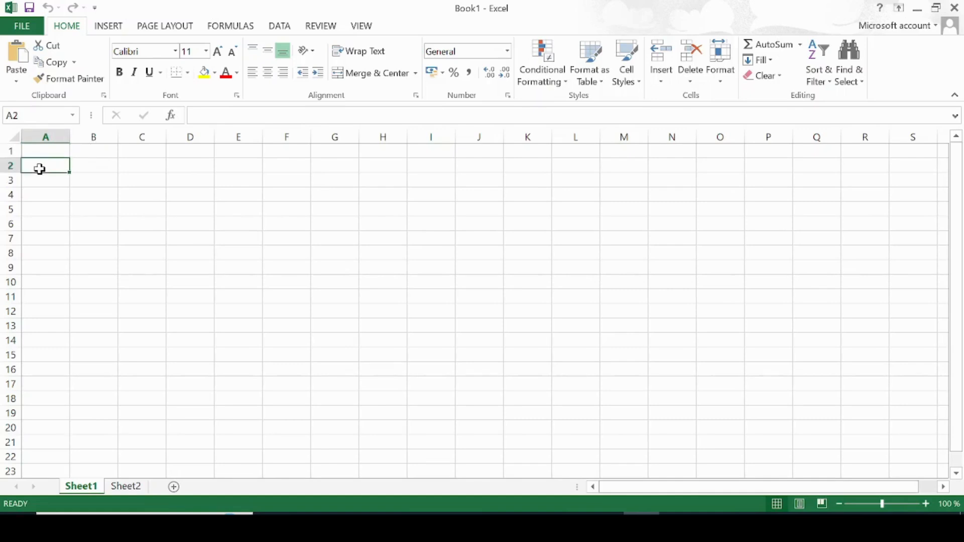
pyautogui.click(62, 194)
pyautogui.moveTo(56, 209); pyautogui.dragTo(48, 155)
pyautogui.click(73, 234)
pyautogui.click(47, 155)
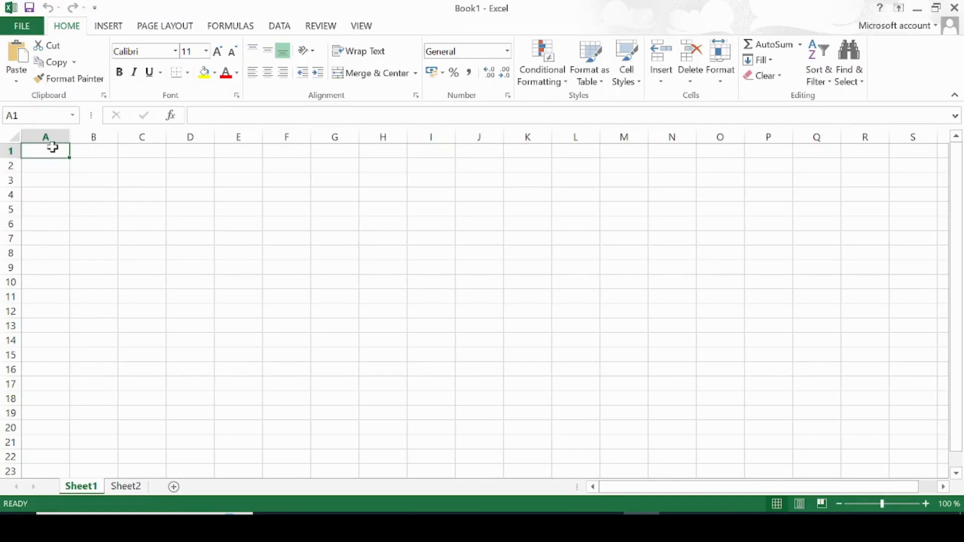
pyautogui.moveTo(53, 148); pyautogui.dragTo(85, 153)
pyautogui.click(85, 153)
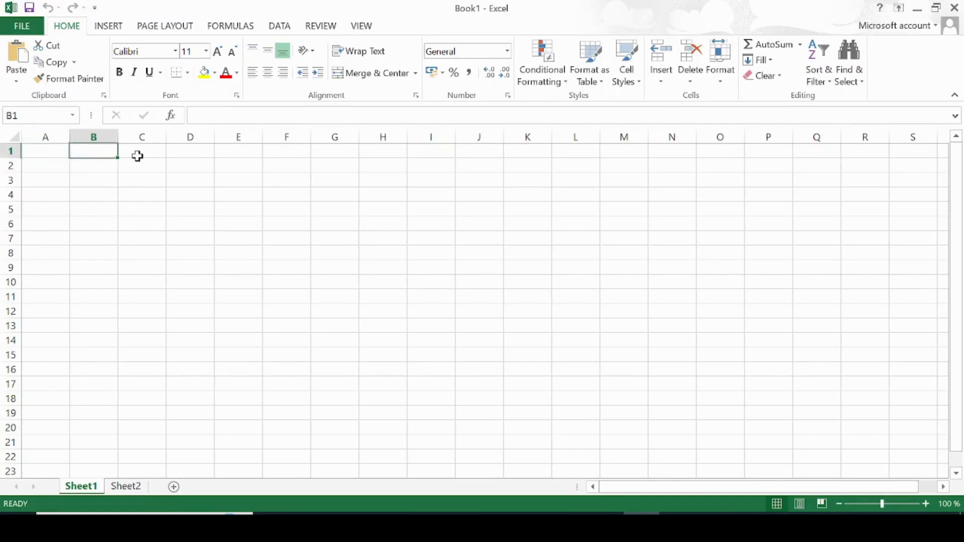
pyautogui.press('Right')
pyautogui.press('Right')
pyautogui.click(47, 152)
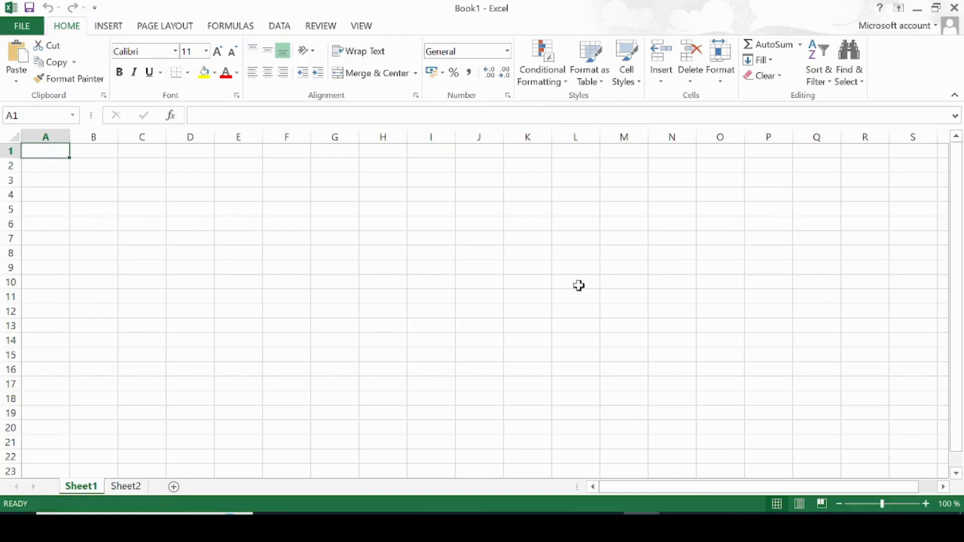
pyautogui.doubleClick(52, 151)
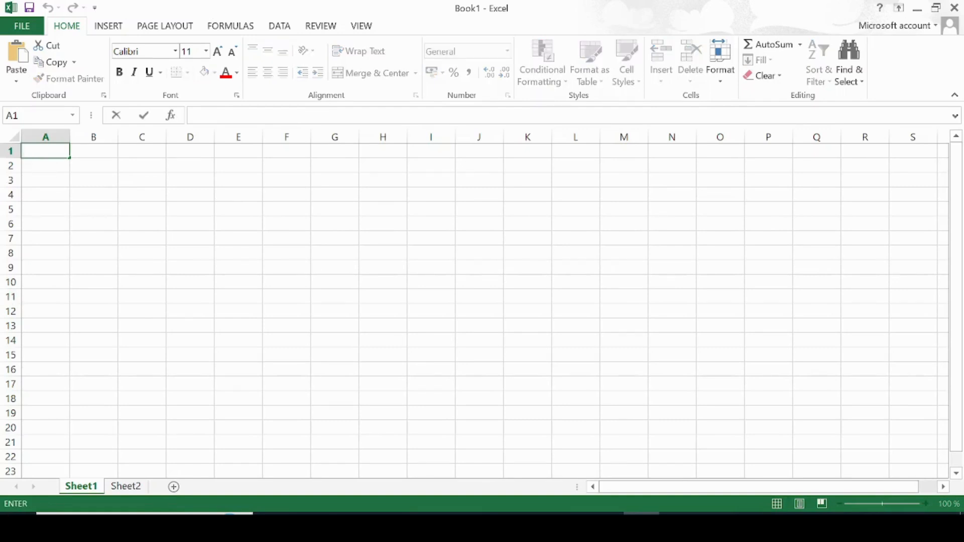
pyautogui.write('ghkll')
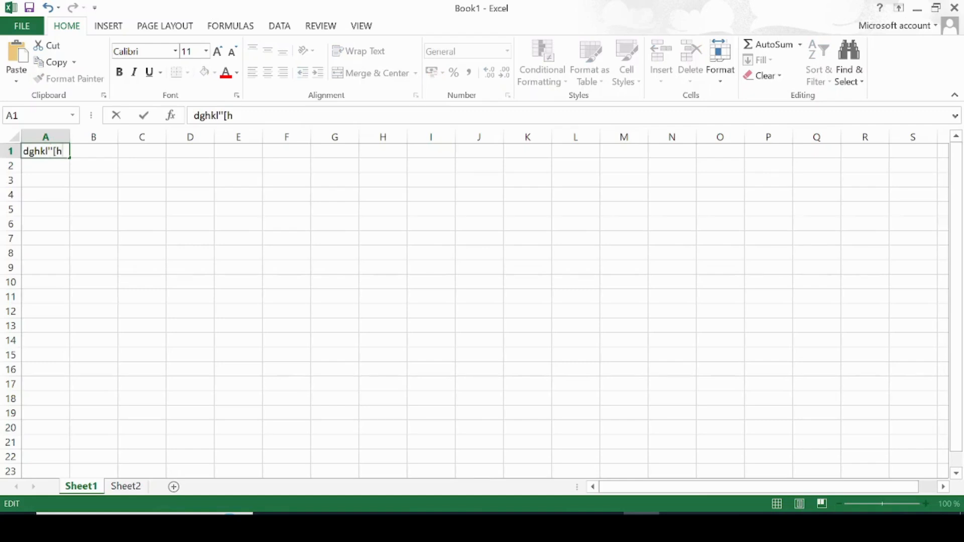
pyautogui.press('BackSpace')
pyautogui.press('BackSpace')
pyautogui.press('BackSpace')
pyautogui.press('BackSpace')
pyautogui.press('BackSpace')
pyautogui.press('BackSpace')
pyautogui.press('BackSpace')
pyautogui.press('BackSpace')
pyautogui.press('BackSpace')
pyautogui.press('BackSpace')
pyautogui.press('BackSpace')
pyautogui.press('BackSpace')
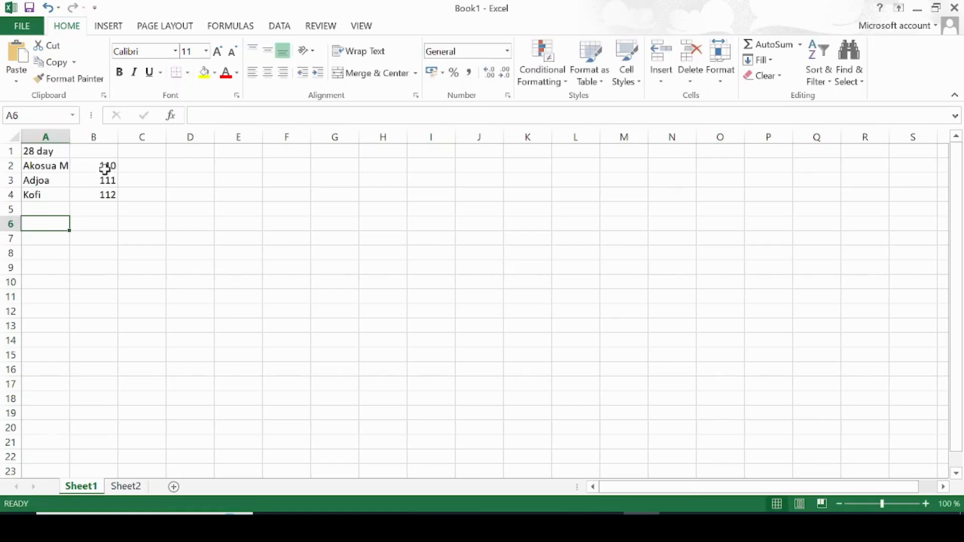
# Merge and centre cells A1 through E1 holding the 28 day title
pyautogui.click(50, 150)
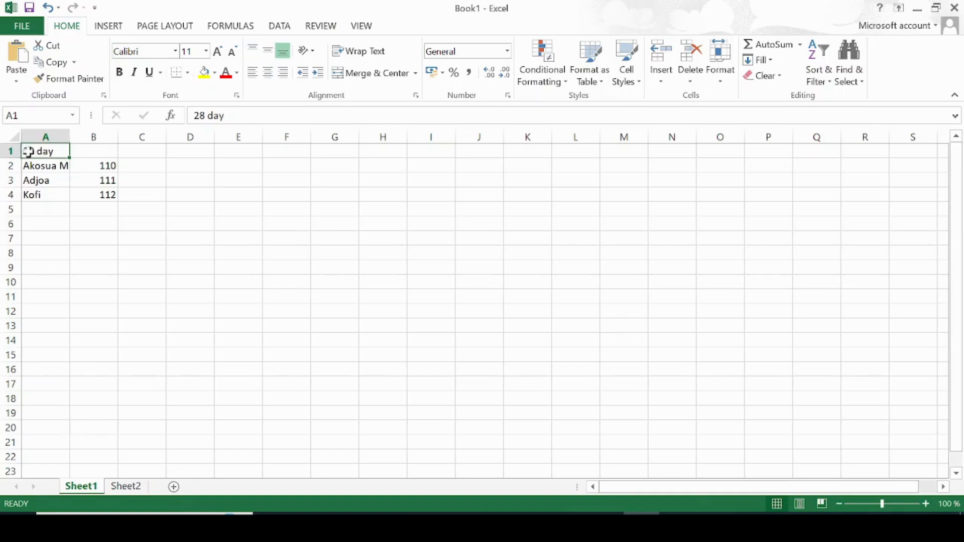
pyautogui.moveTo(27, 151); pyautogui.dragTo(257, 150)
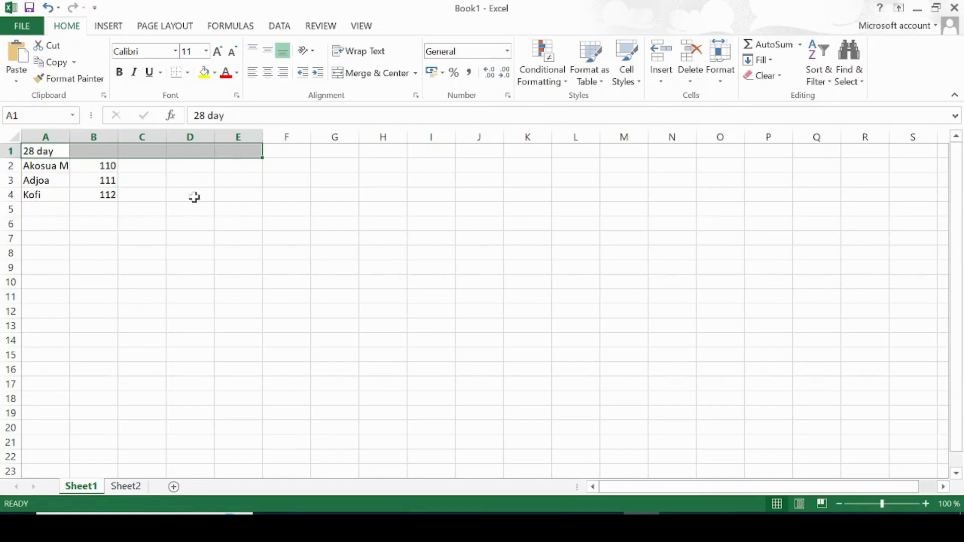
pyautogui.click(416, 74)
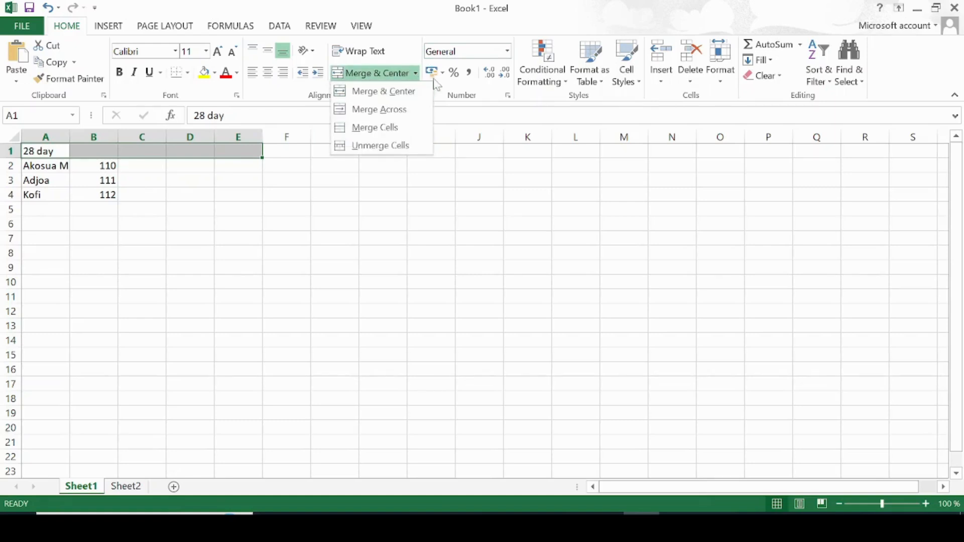
pyautogui.click(393, 92)
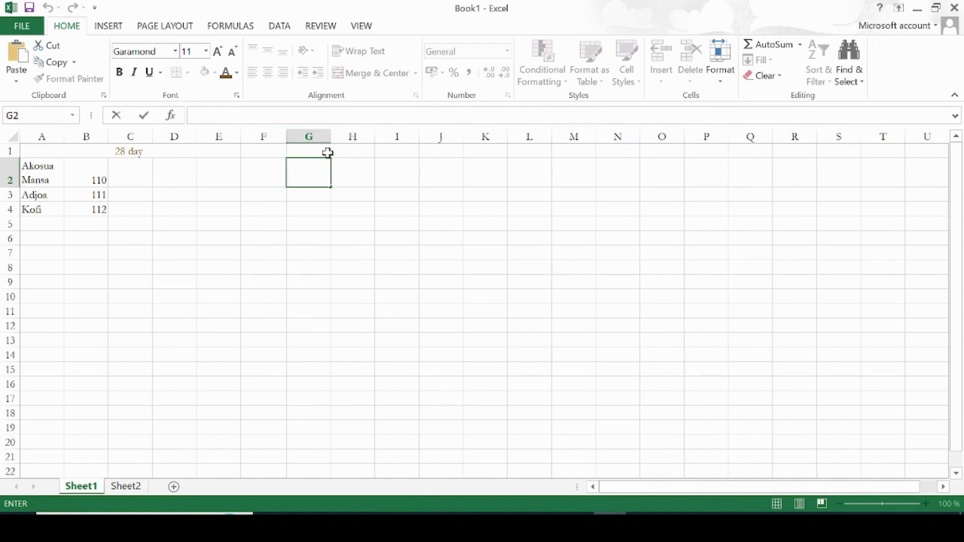
# Format cell G1 as Currency and enter 22 in it
pyautogui.click(328, 151)
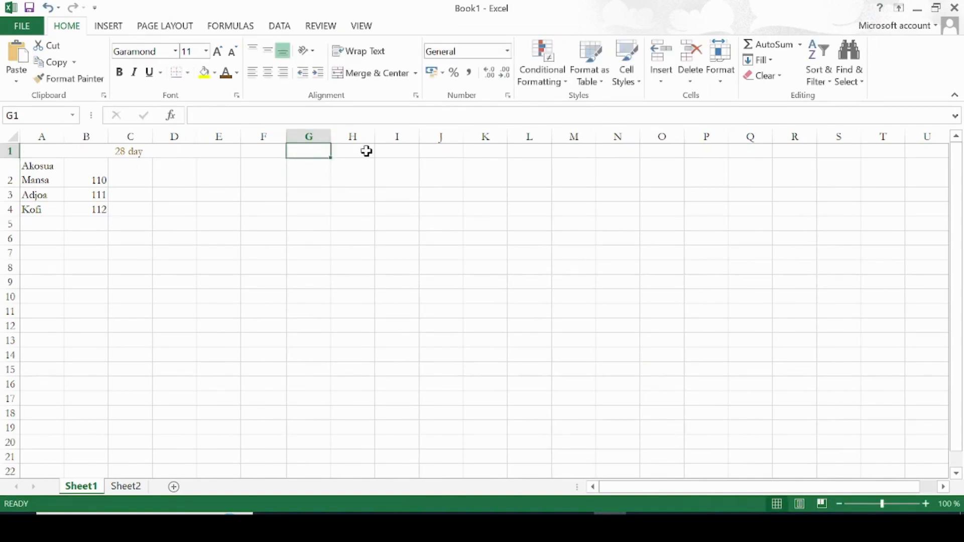
pyautogui.click(507, 52)
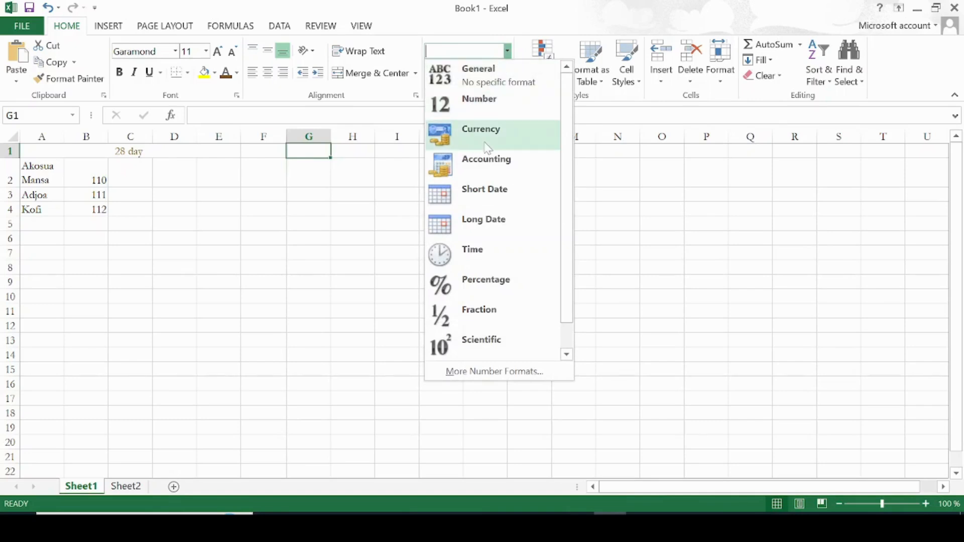
pyautogui.click(413, 153)
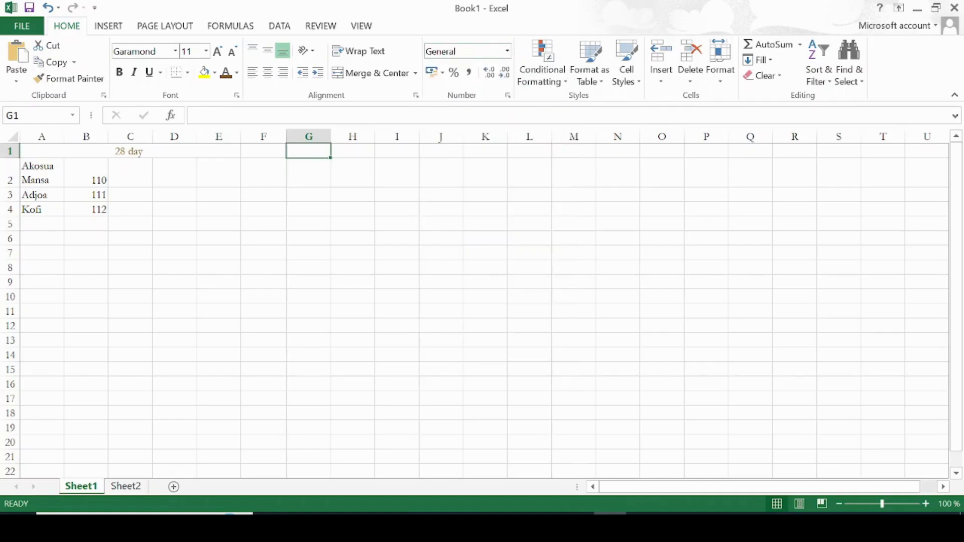
pyautogui.click(507, 51)
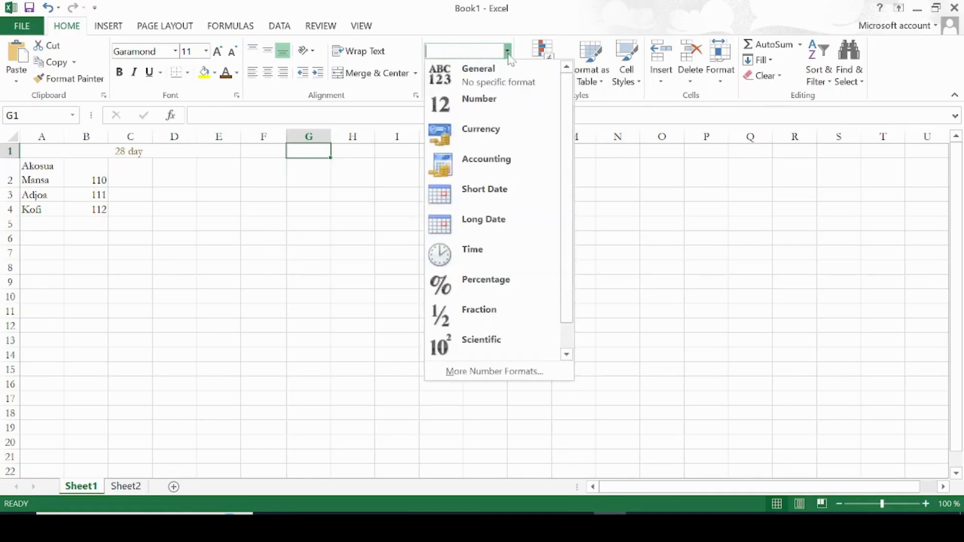
pyautogui.click(499, 148)
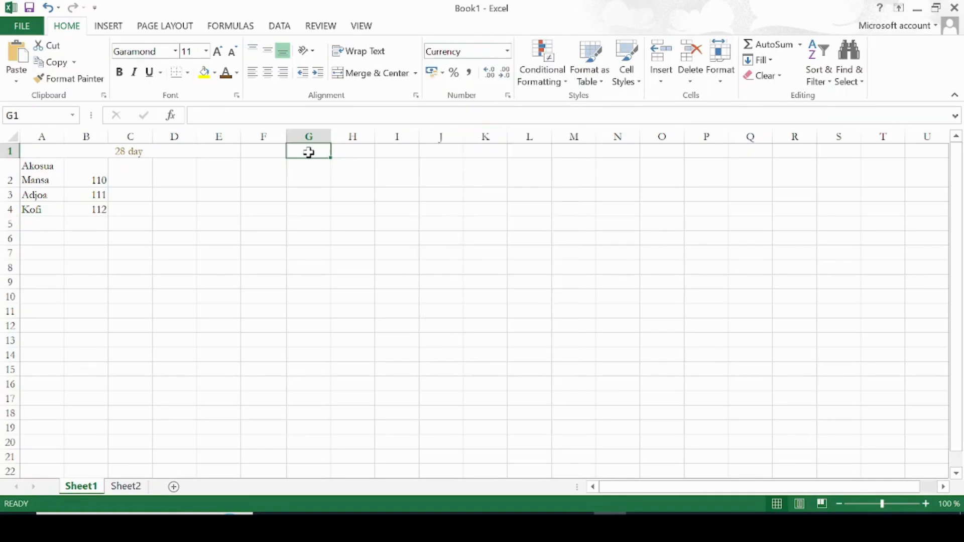
pyautogui.write('22')
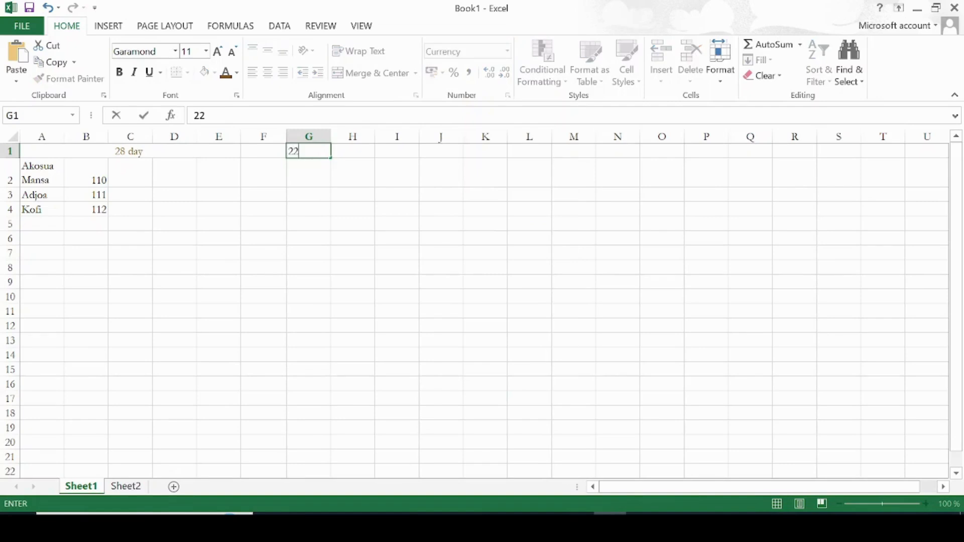
pyautogui.press('Return')
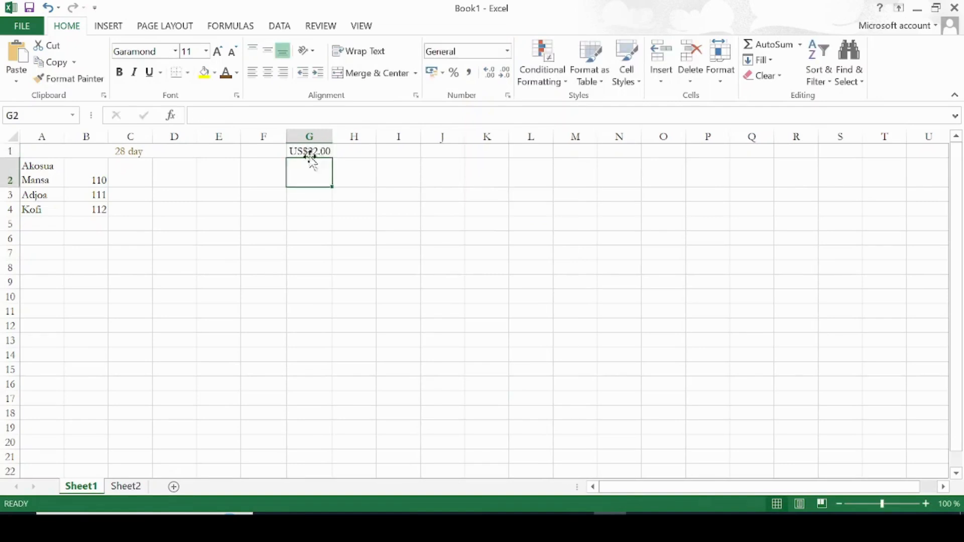
# Apply the Percentage number format to cells G1 through I1
pyautogui.click(319, 151)
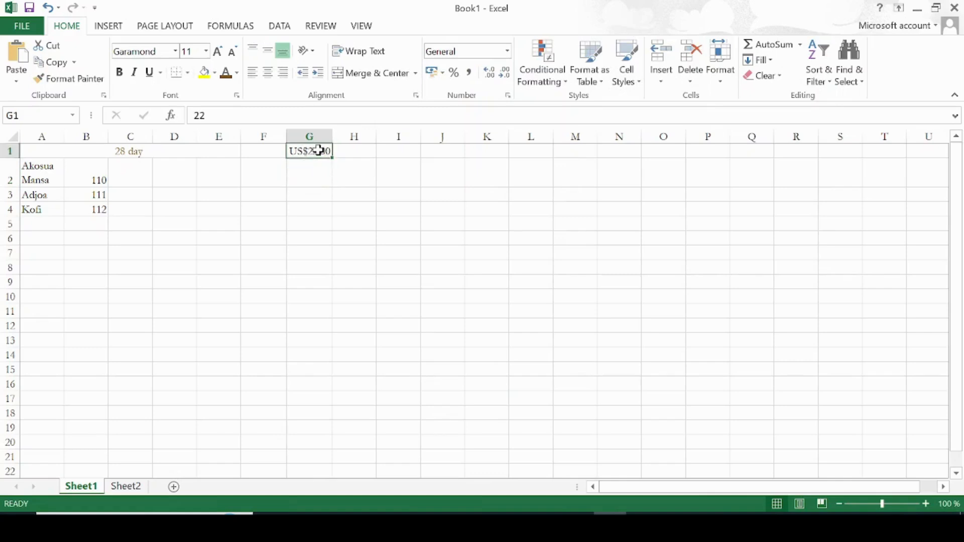
pyautogui.moveTo(348, 146); pyautogui.dragTo(398, 150)
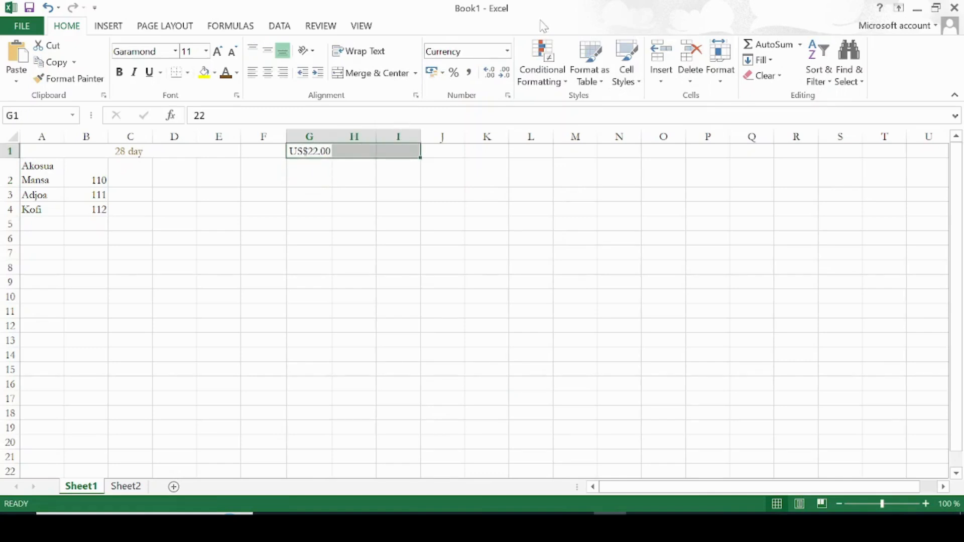
pyautogui.click(508, 51)
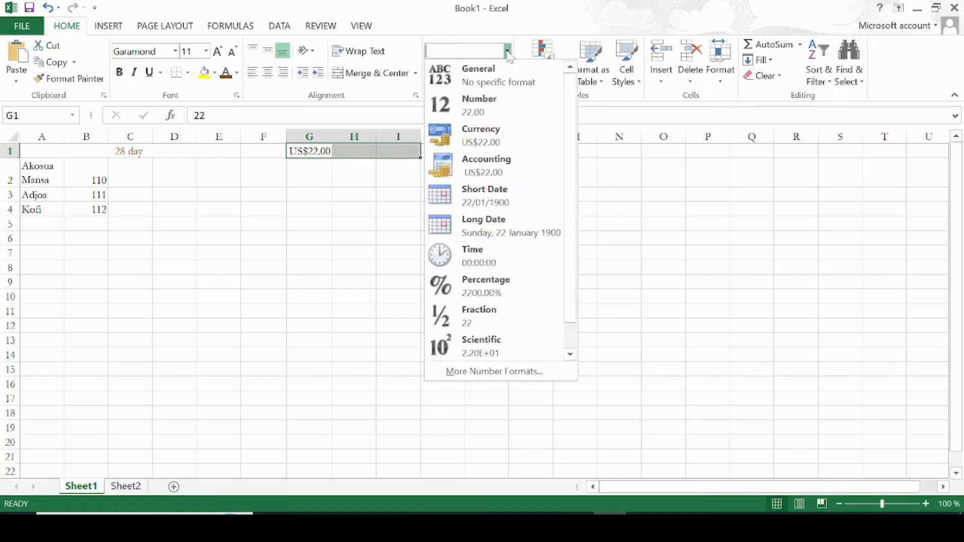
pyautogui.click(486, 288)
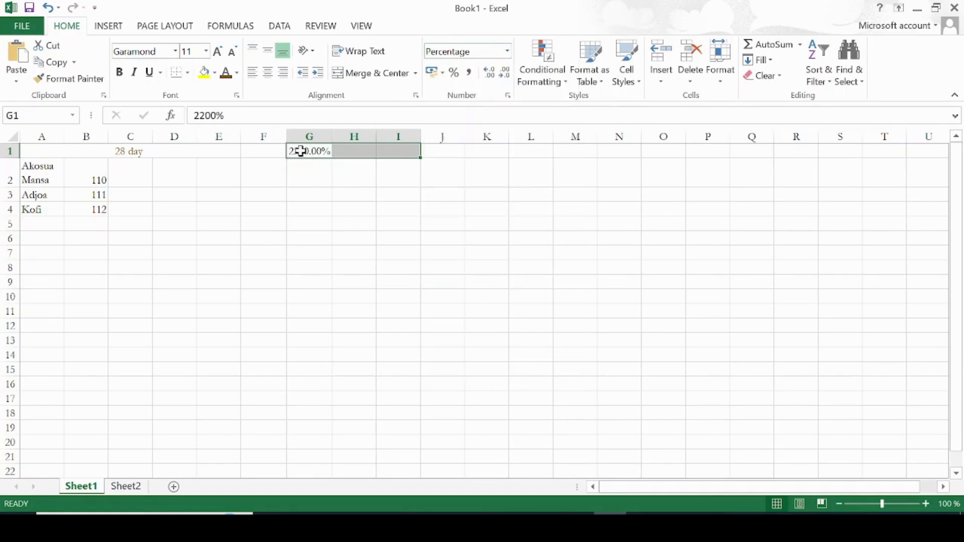
pyautogui.click(300, 166)
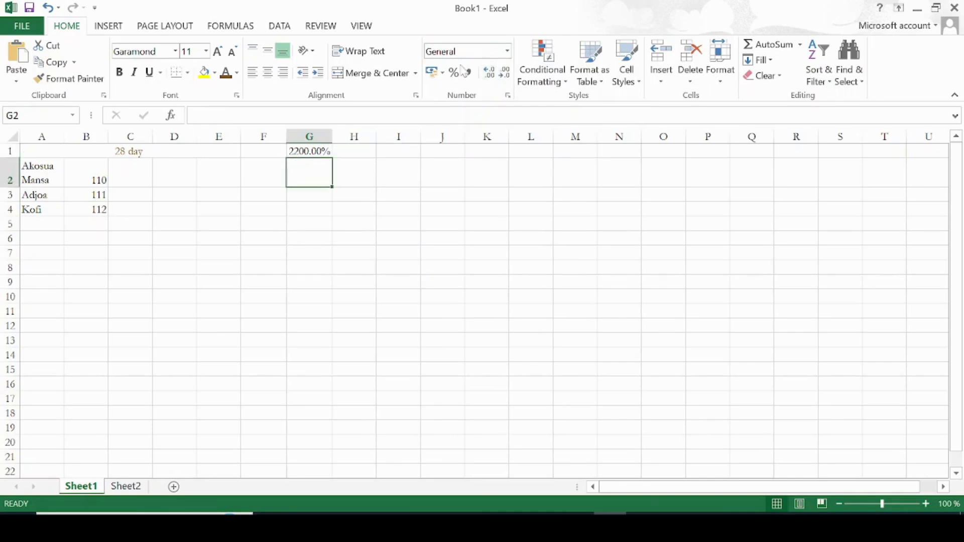
pyautogui.click(557, 84)
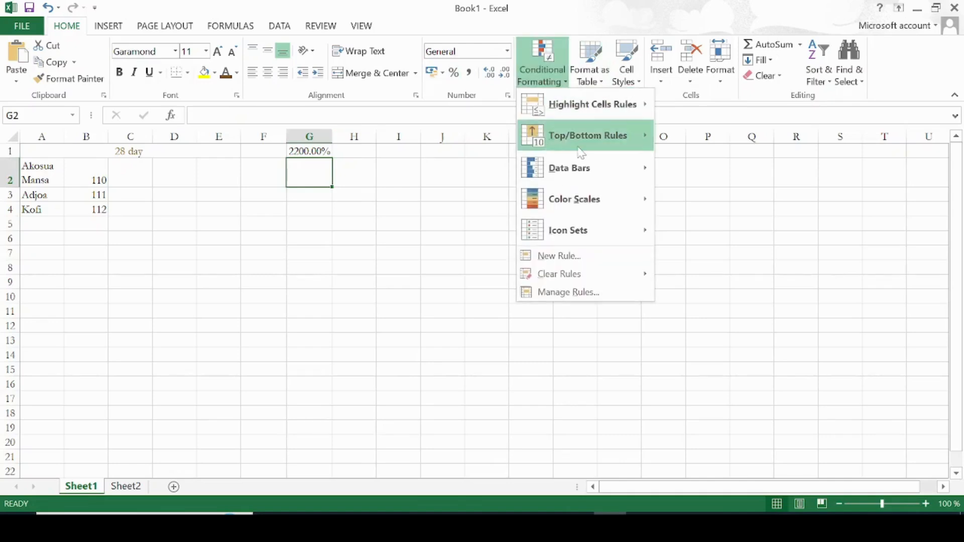
pyautogui.click(740, 119)
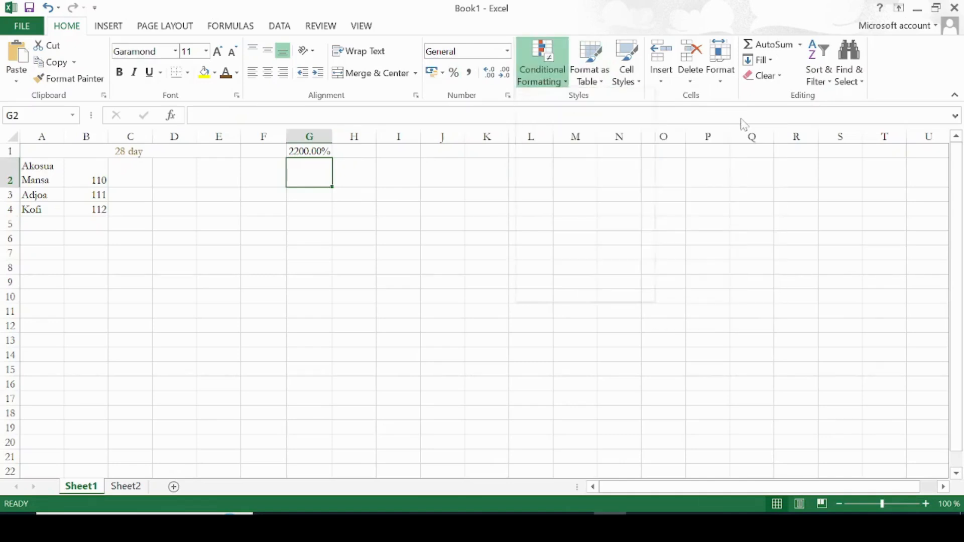
pyautogui.click(568, 85)
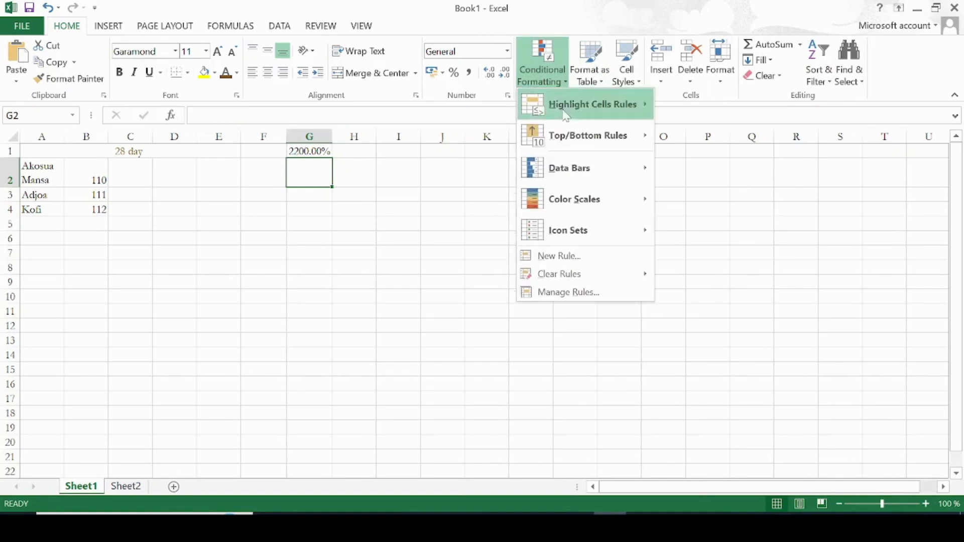
pyautogui.moveTo(613, 108)
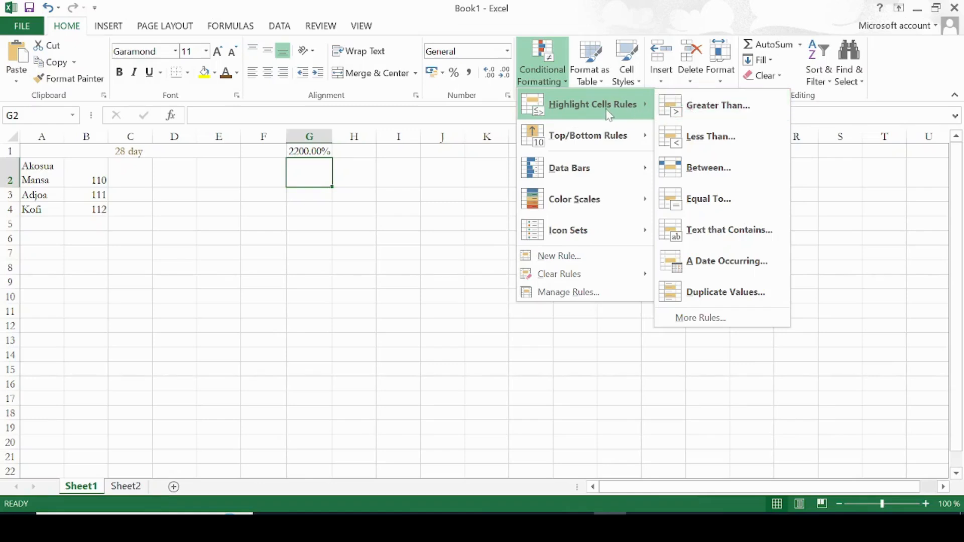
# Highlight cells B2 to B4 greater than 110 with Light Red Fill with Dark Red Text conditional formatting
pyautogui.moveTo(86, 180); pyautogui.dragTo(98, 210)
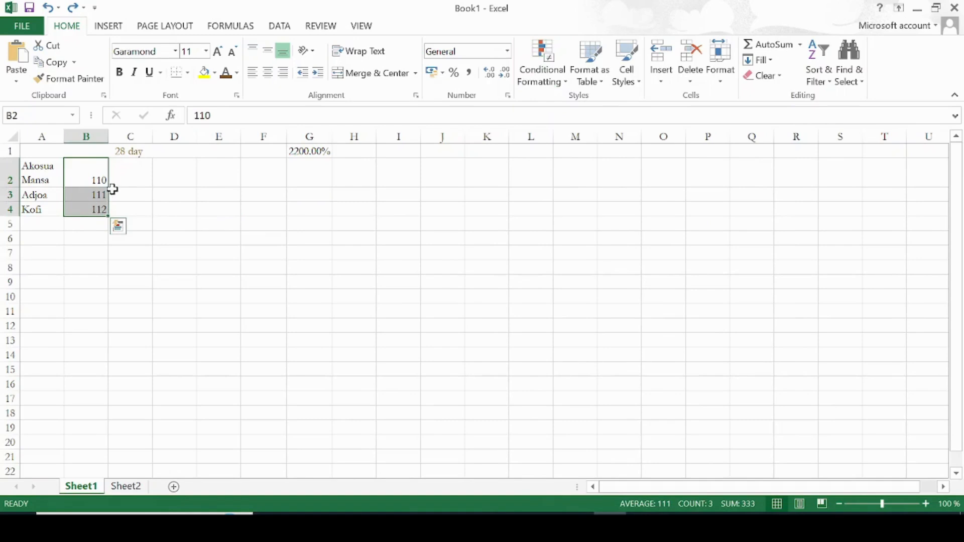
pyautogui.click(542, 65)
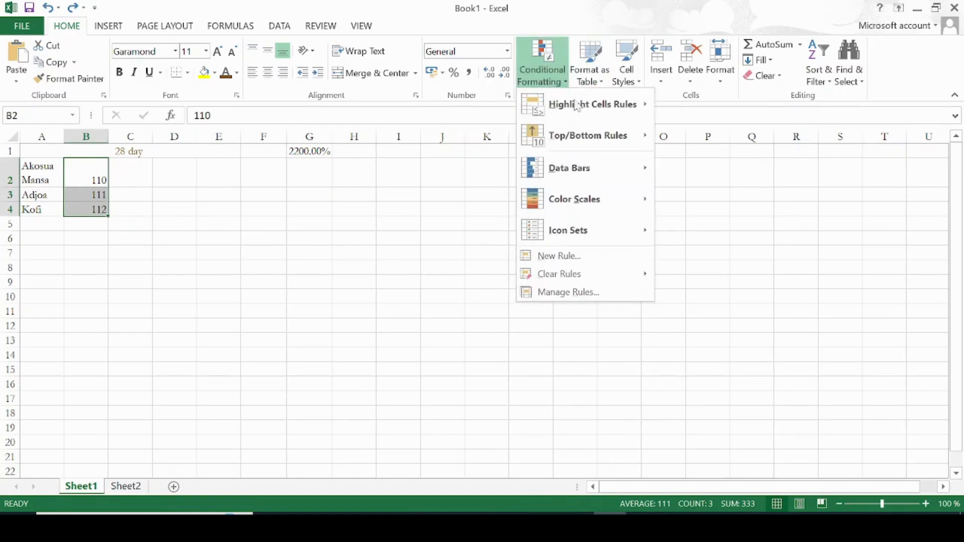
pyautogui.moveTo(577, 104)
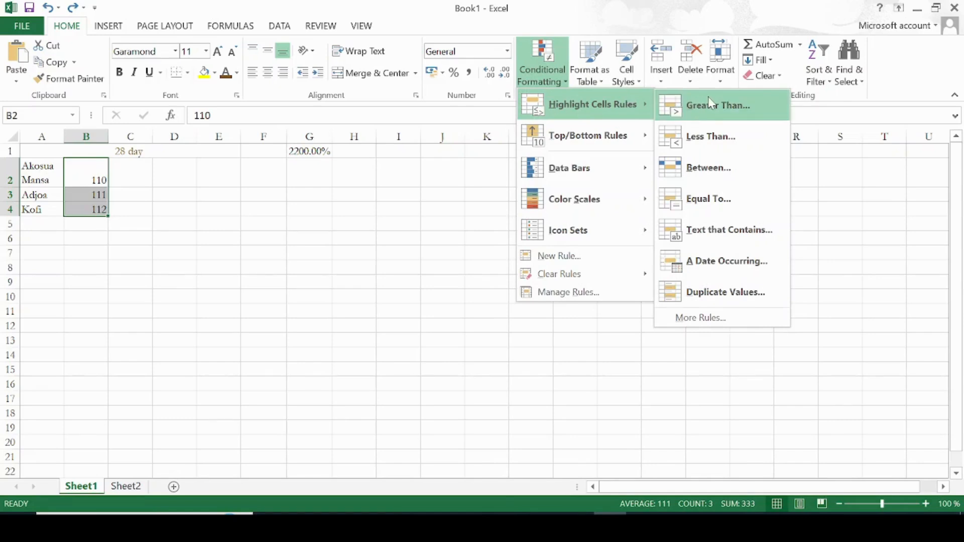
pyautogui.click(738, 121)
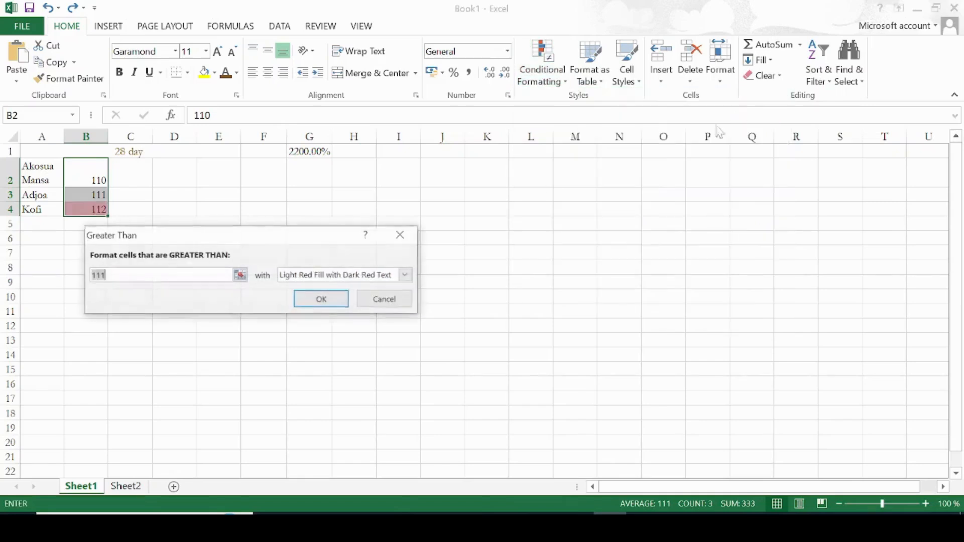
pyautogui.write('11')
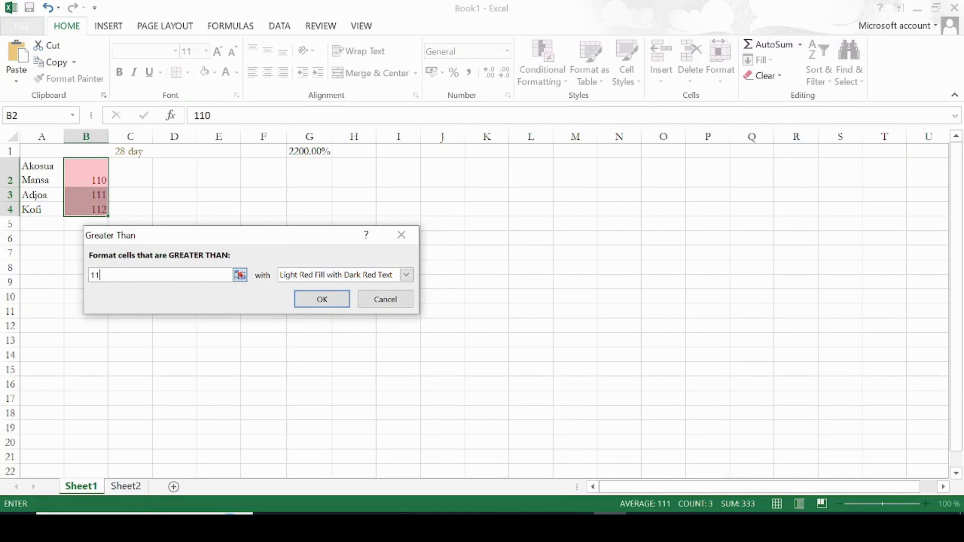
pyautogui.write('0')
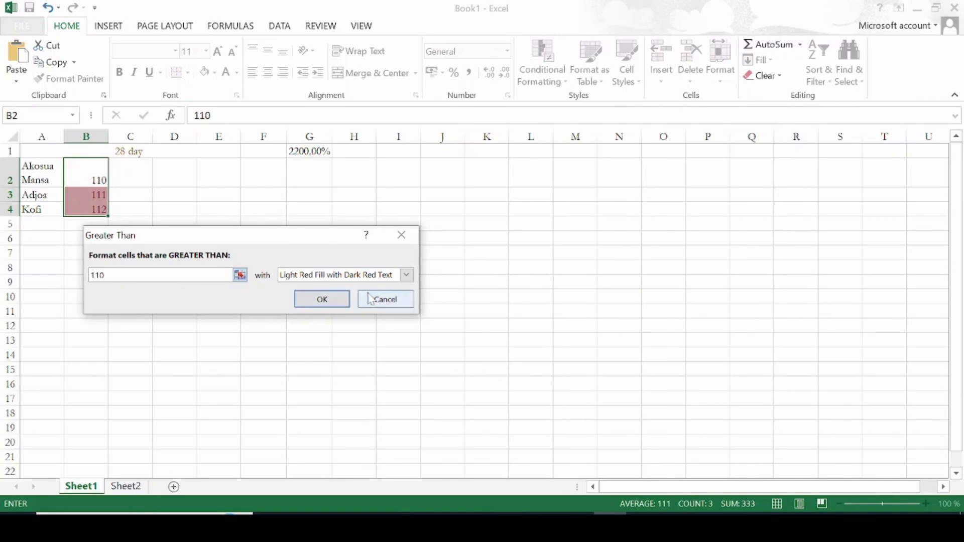
pyautogui.click(406, 275)
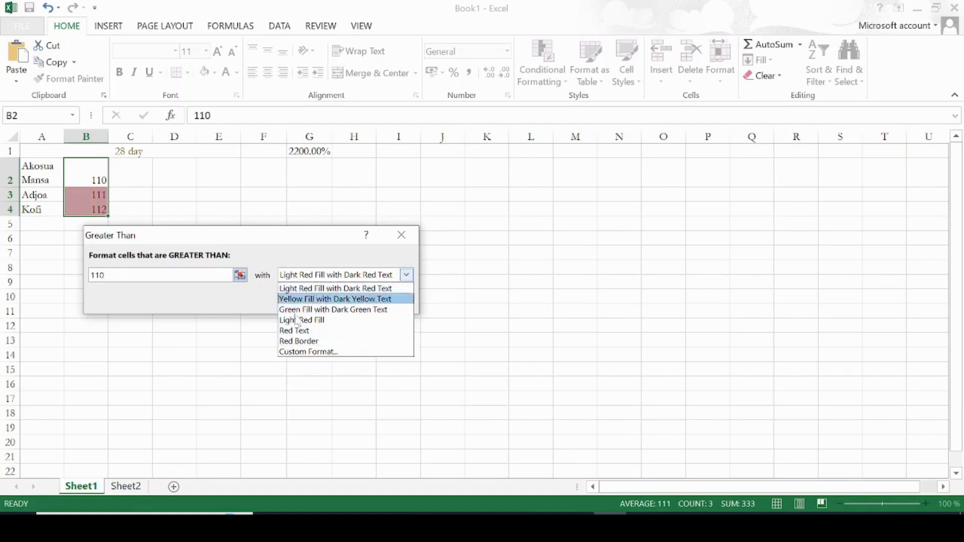
pyautogui.click(407, 274)
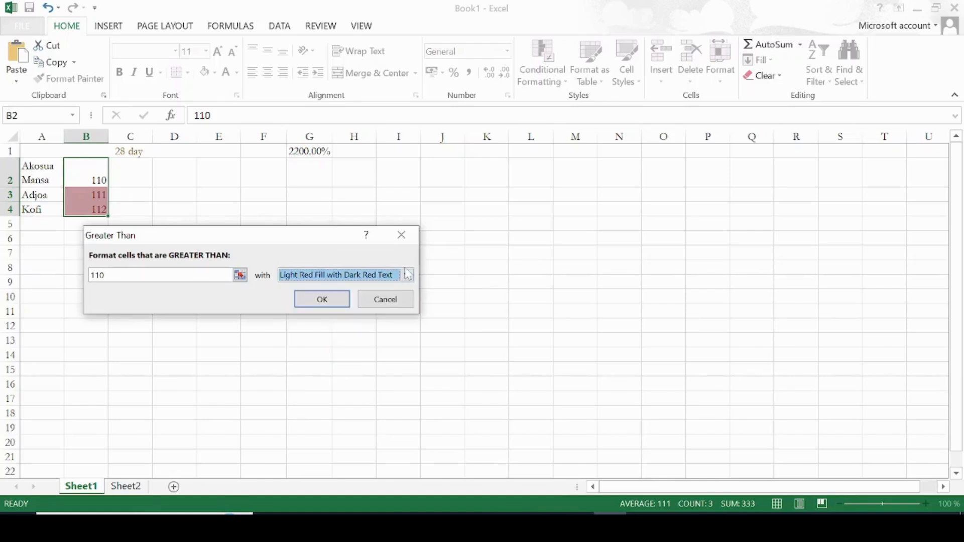
pyautogui.click(334, 301)
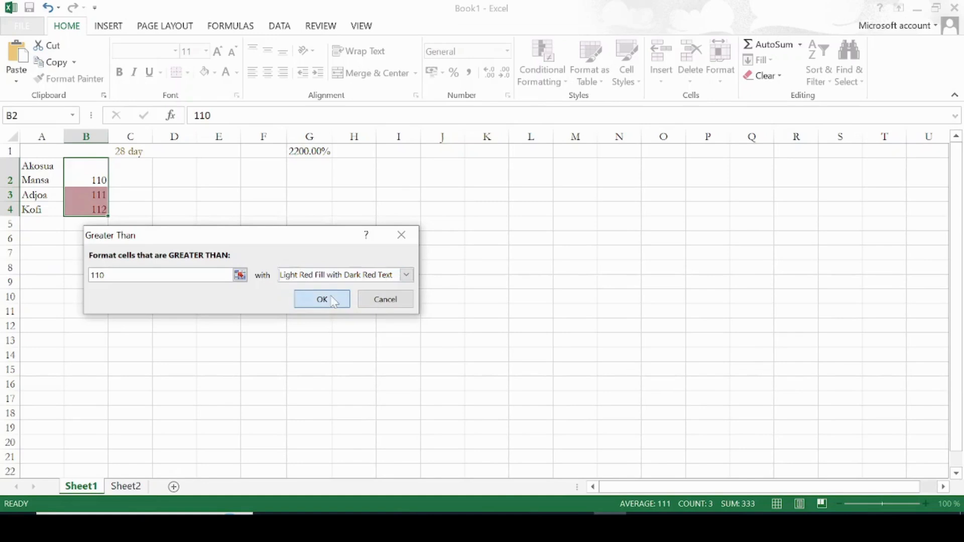
# Format the range A1:G4 as a table using a red table style, with the header row option enabled
pyautogui.click(187, 223)
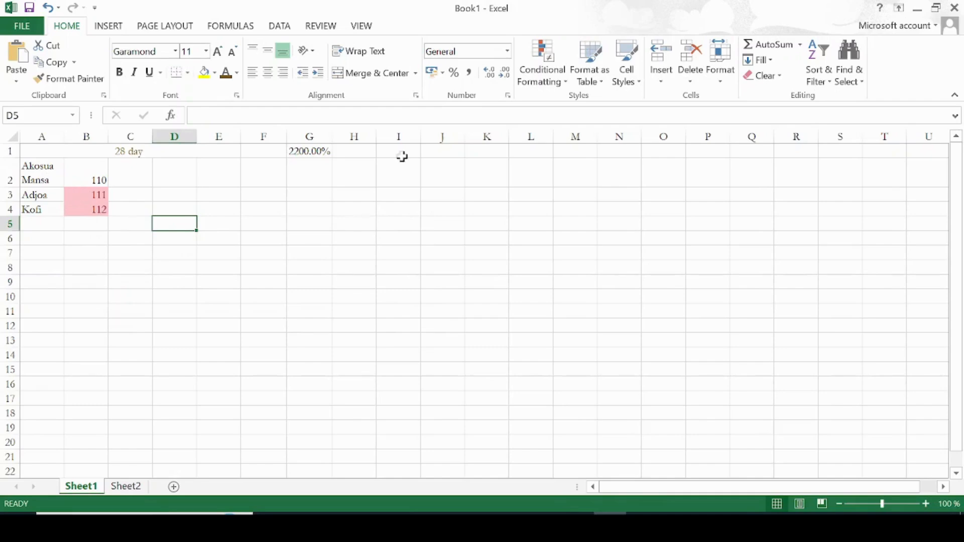
pyautogui.click(601, 81)
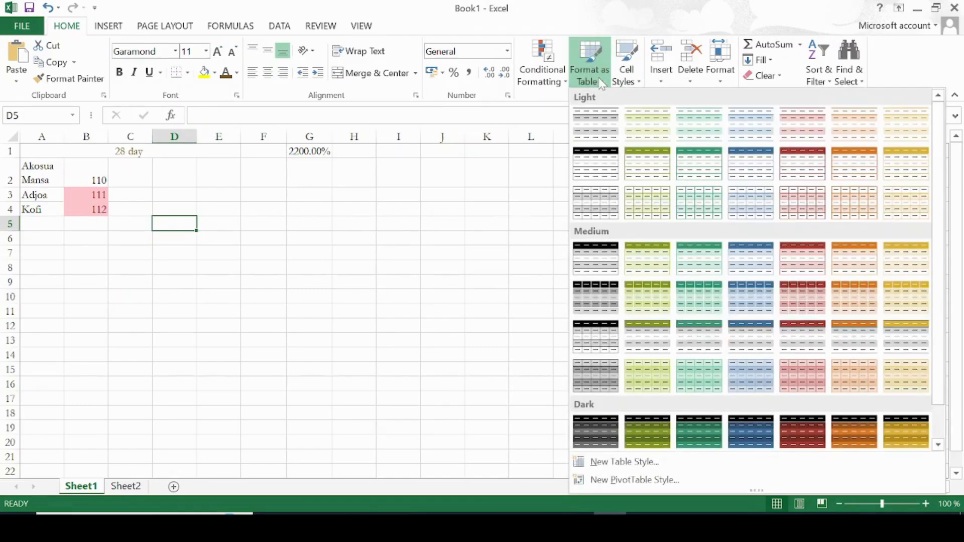
pyautogui.click(655, 197)
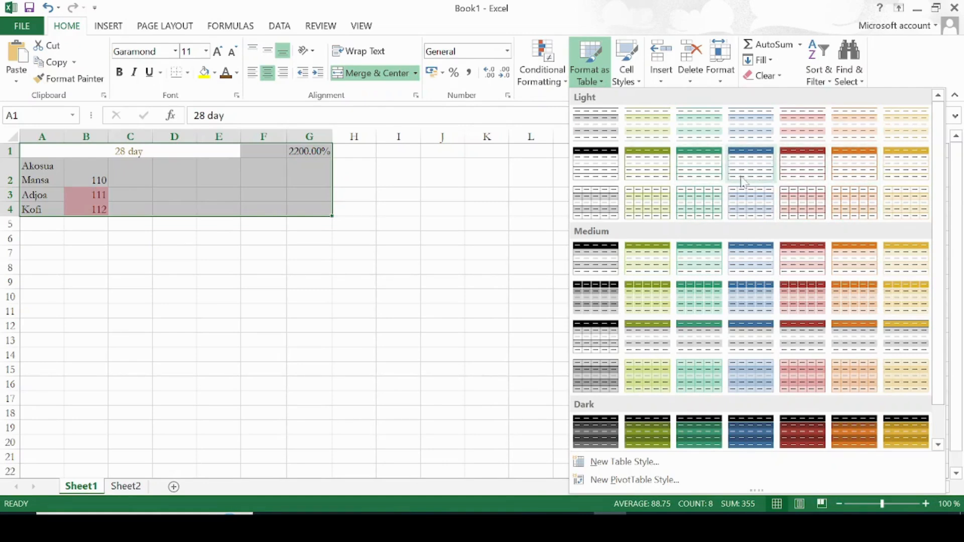
pyautogui.click(809, 159)
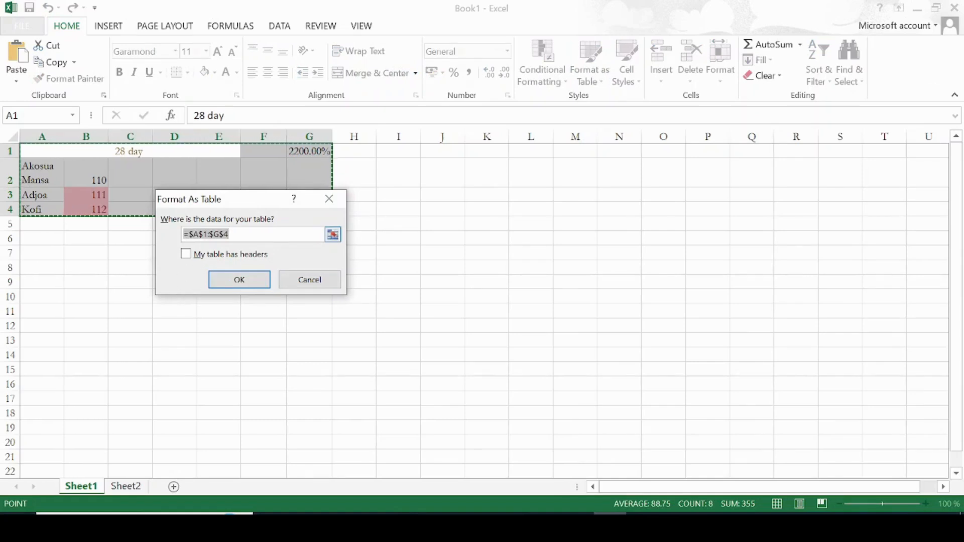
pyautogui.click(230, 235)
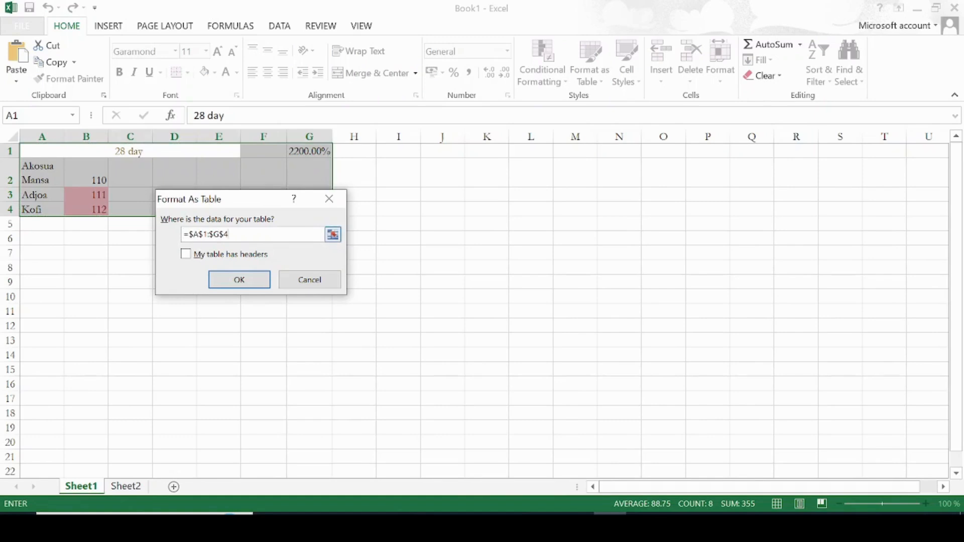
pyautogui.click(185, 257)
pyautogui.click(241, 279)
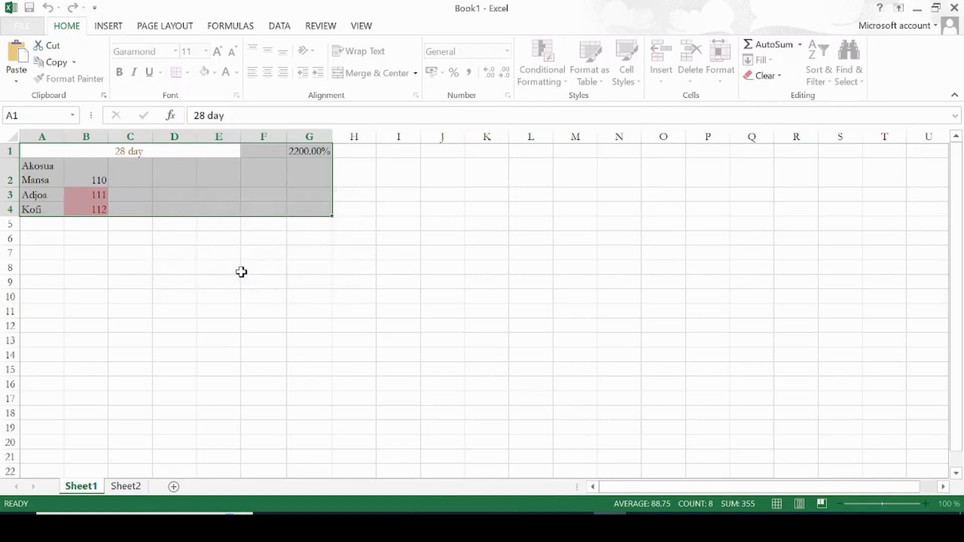
pyautogui.click(318, 272)
pyautogui.click(61, 151)
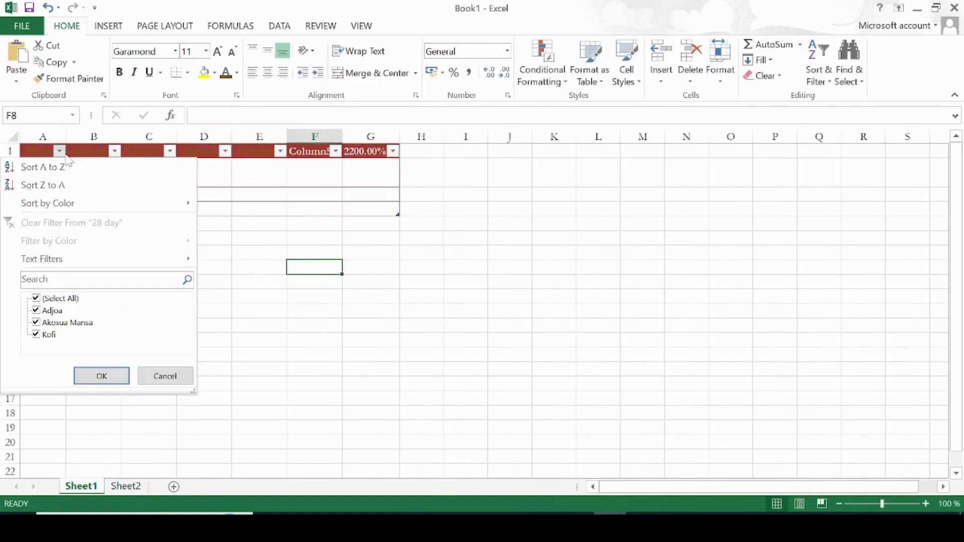
pyautogui.click(201, 195)
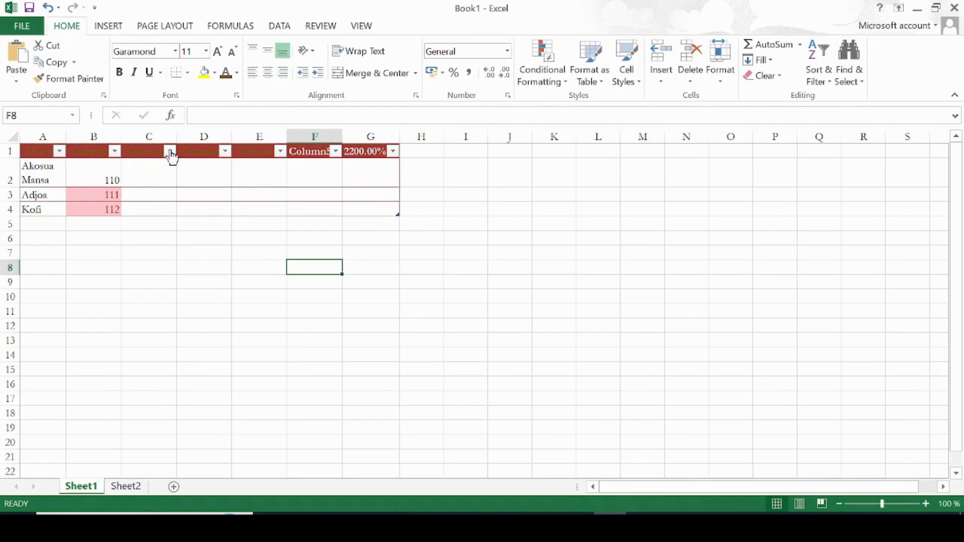
pyautogui.moveTo(326, 182); pyautogui.dragTo(415, 224)
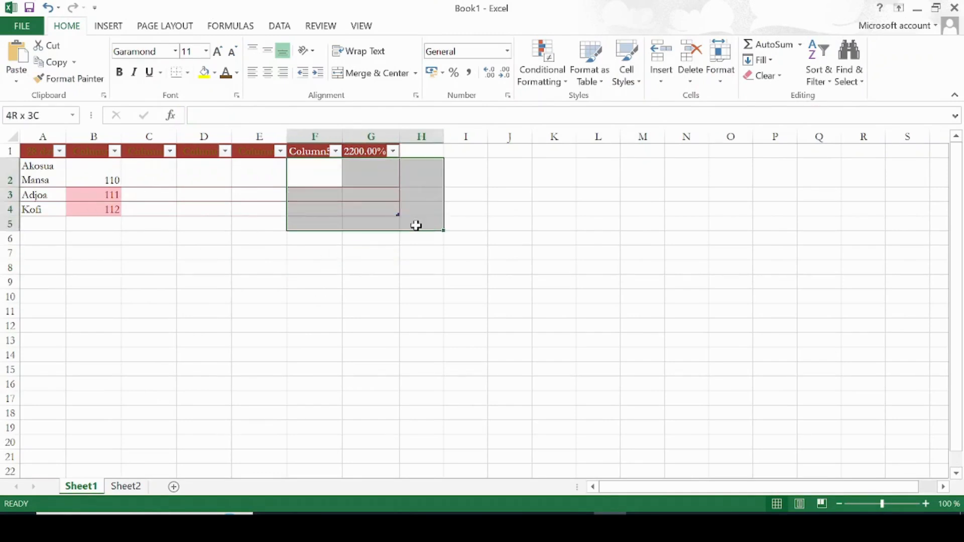
pyautogui.click(308, 303)
pyautogui.moveTo(308, 303); pyautogui.dragTo(260, 204)
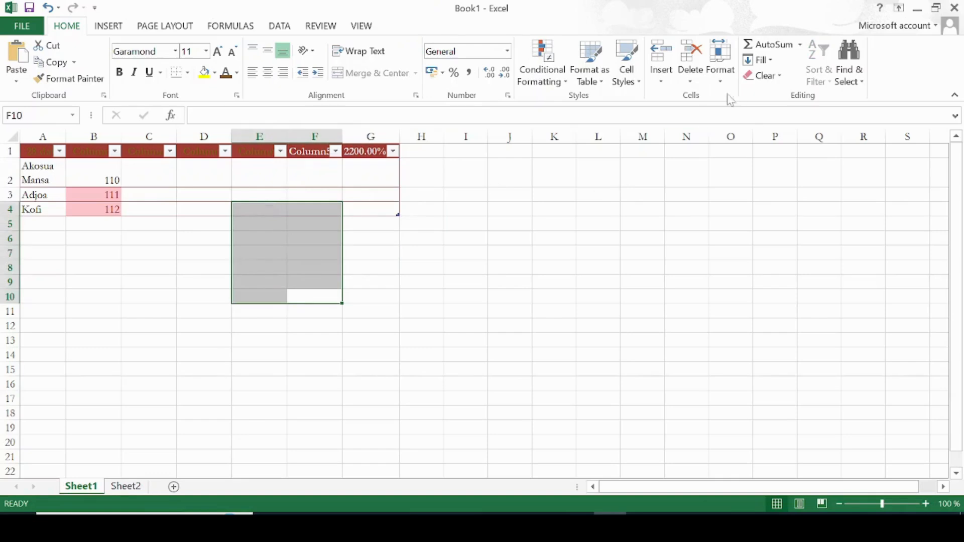
pyautogui.click(662, 82)
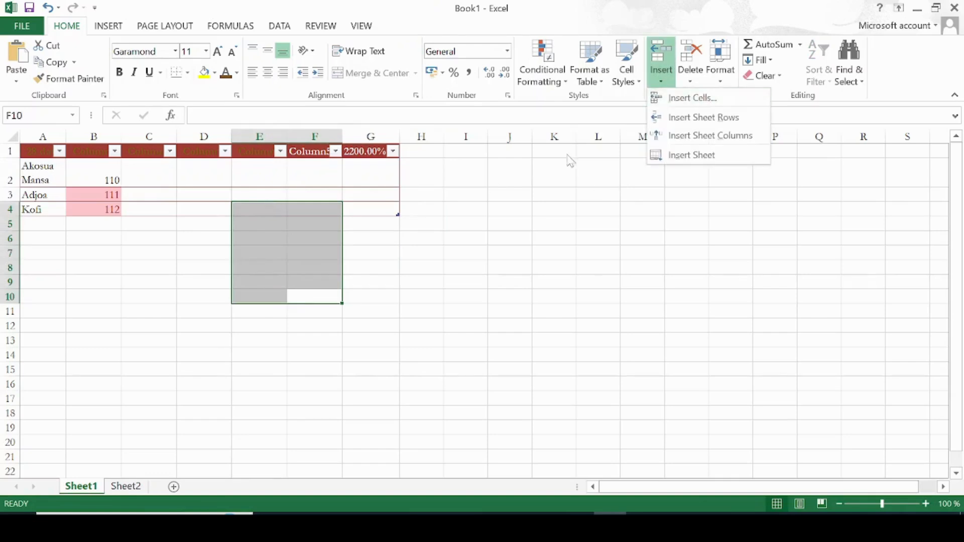
pyautogui.click(541, 211)
pyautogui.click(446, 190)
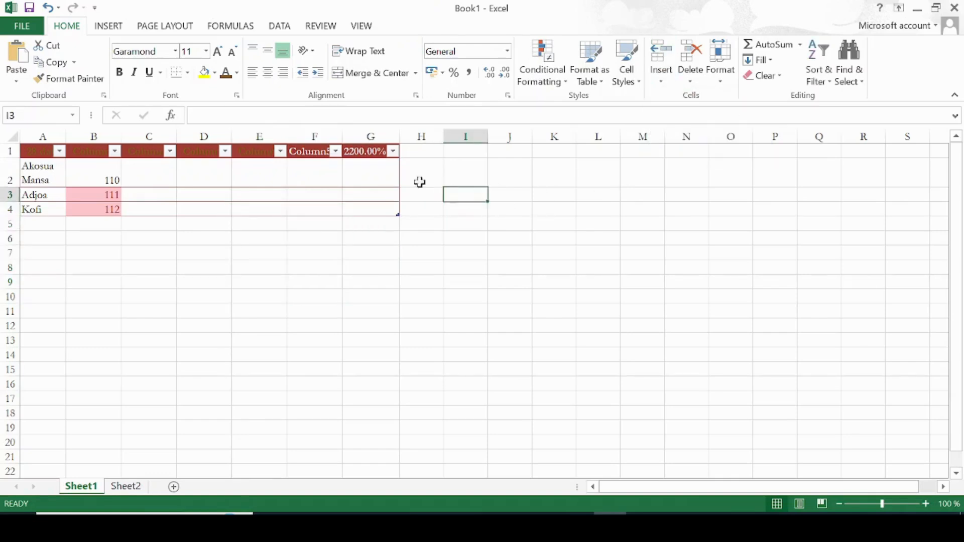
pyautogui.click(419, 151)
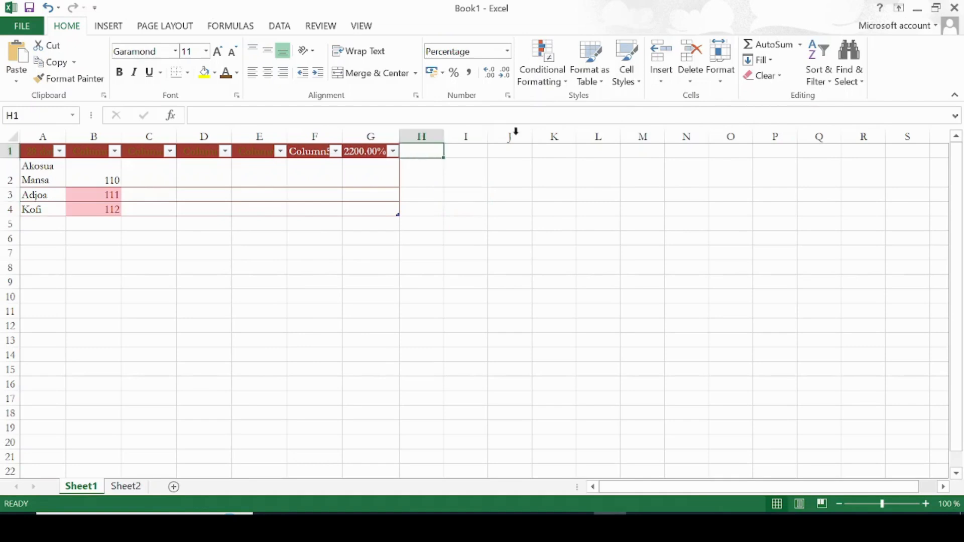
pyautogui.click(659, 82)
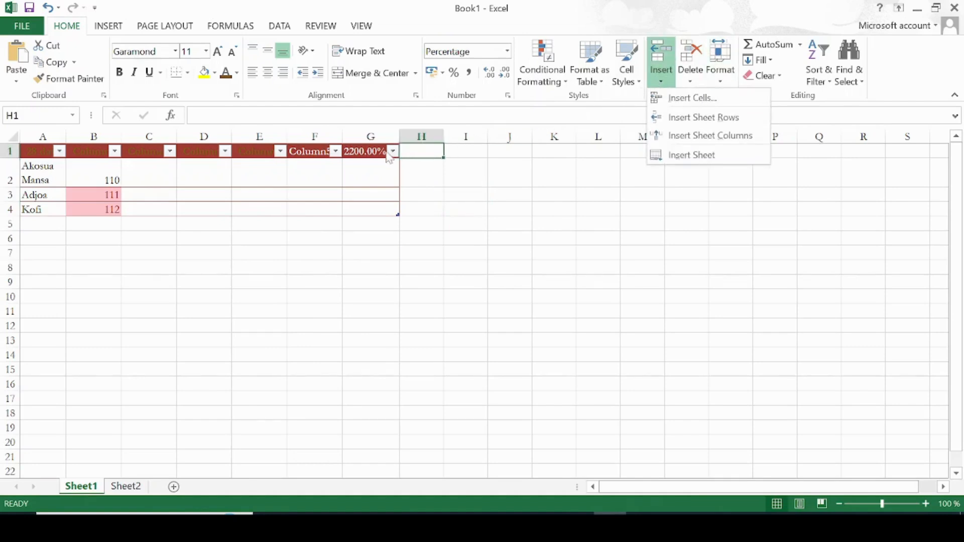
pyautogui.click(324, 151)
# Insert a new table column to the left of the Column5 column
pyautogui.click(319, 149)
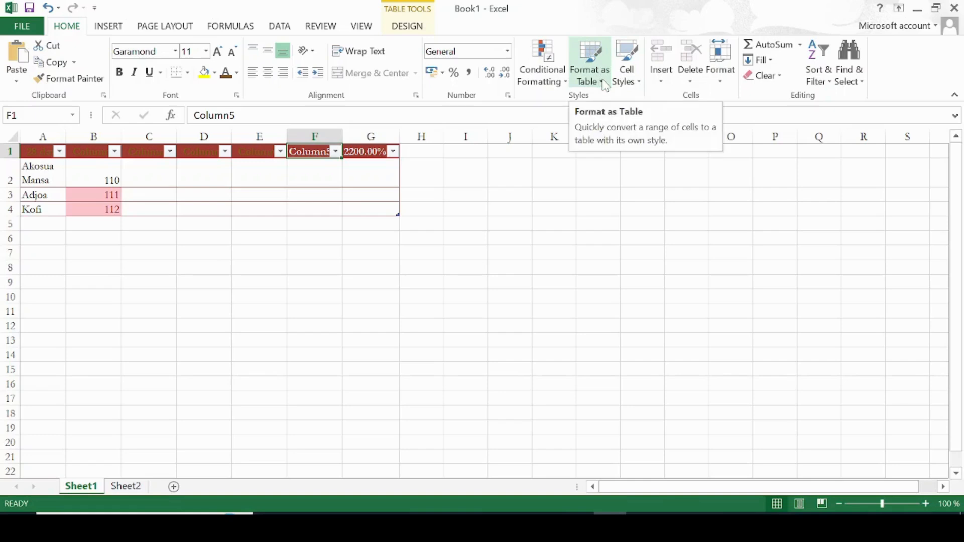
pyautogui.click(662, 80)
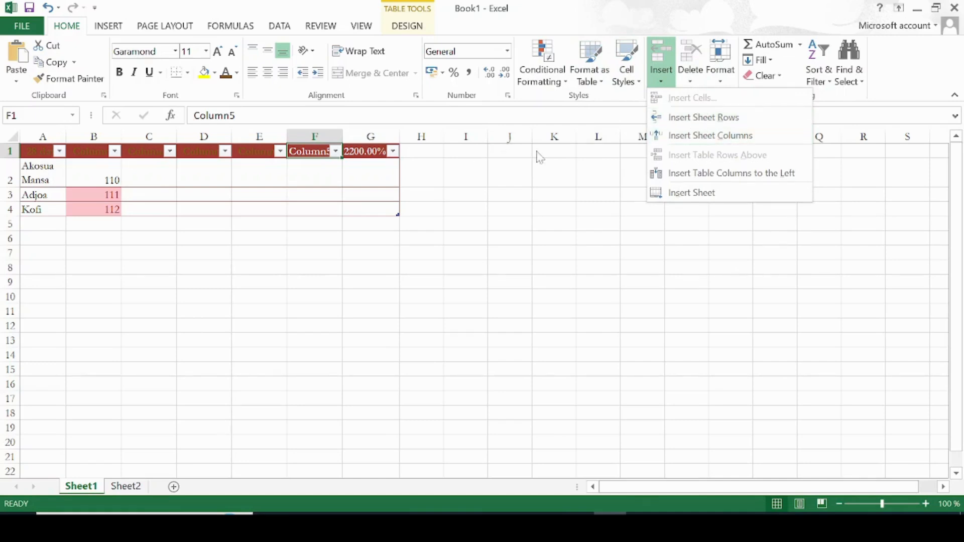
pyautogui.click(719, 135)
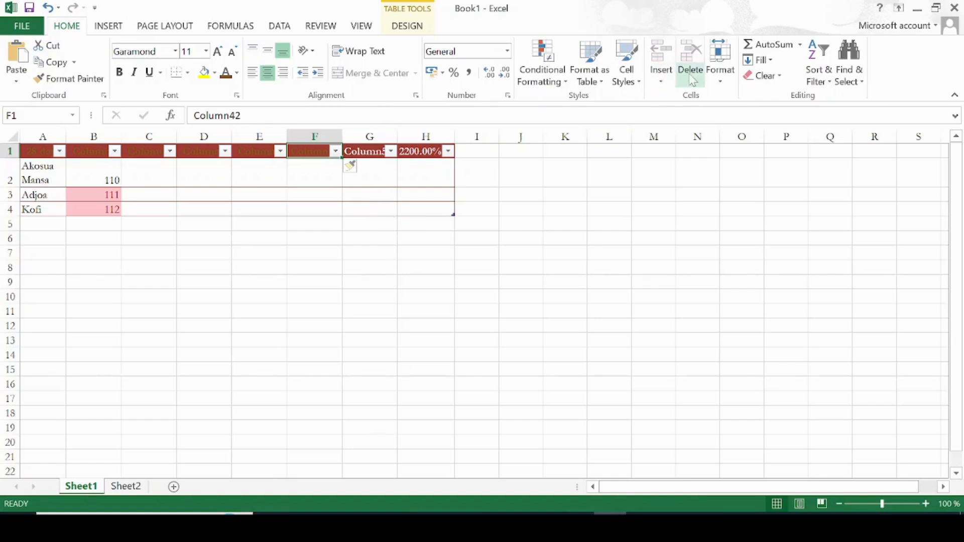
# Delete the Column5 table column
pyautogui.click(691, 79)
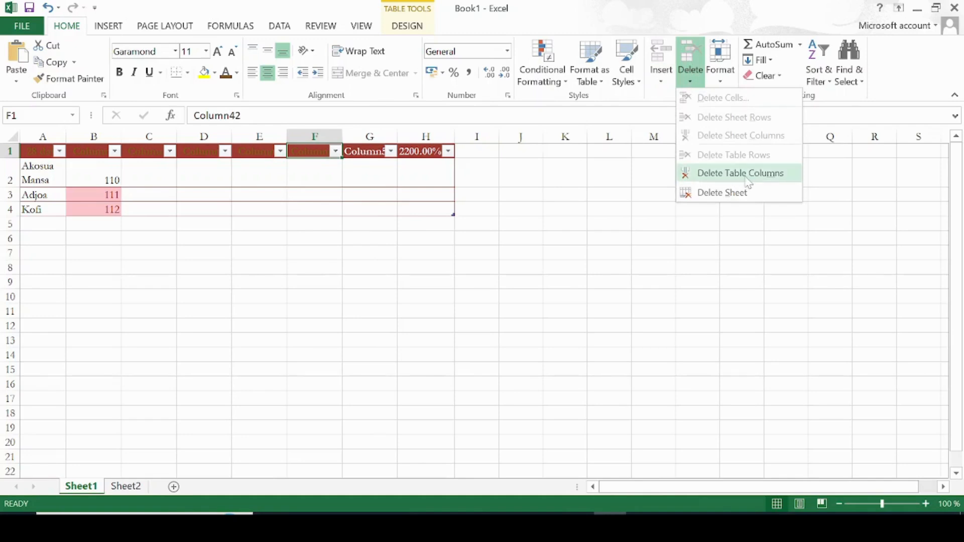
pyautogui.click(370, 153)
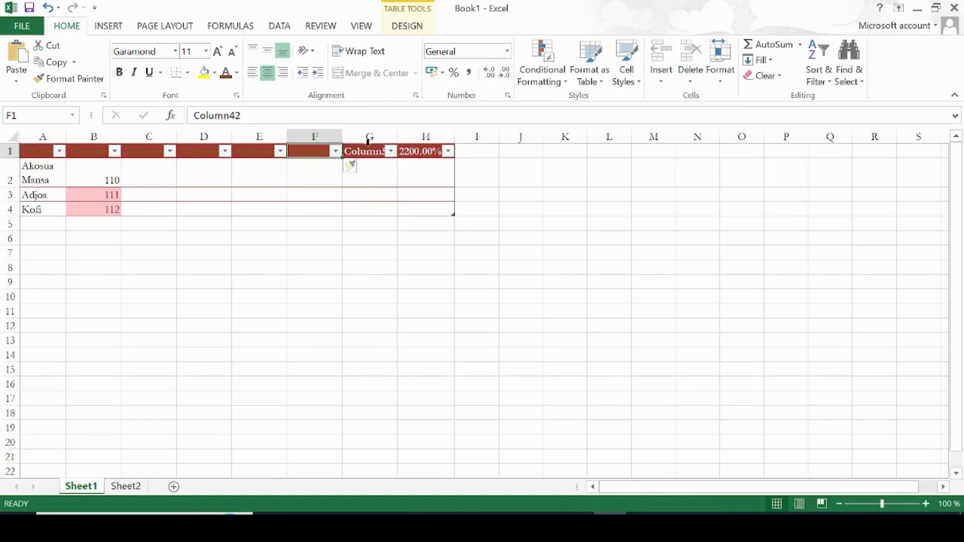
pyautogui.click(369, 150)
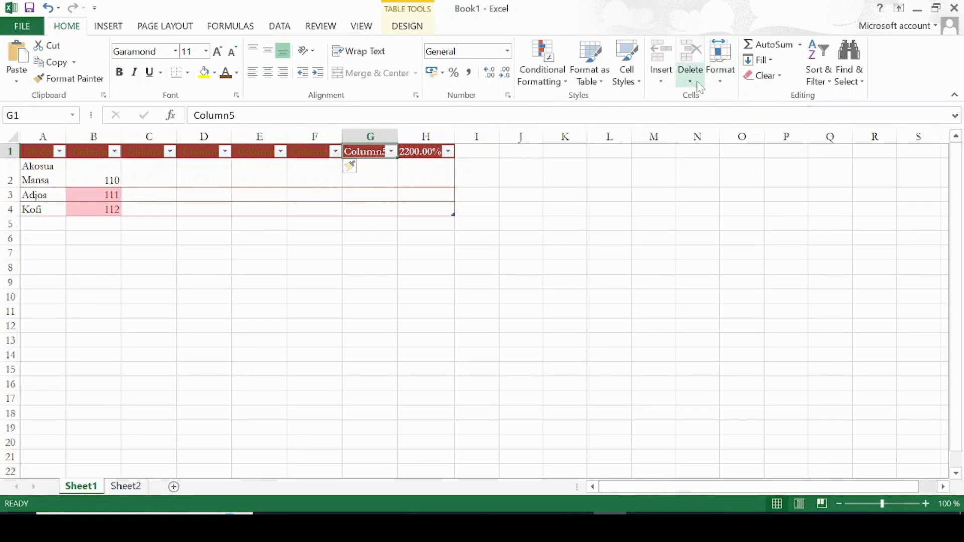
pyautogui.click(695, 82)
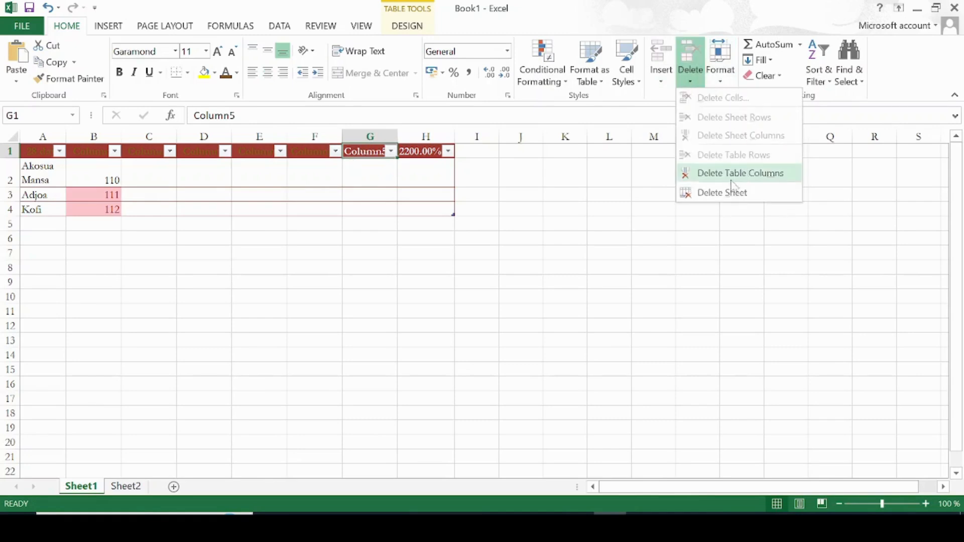
pyautogui.click(752, 182)
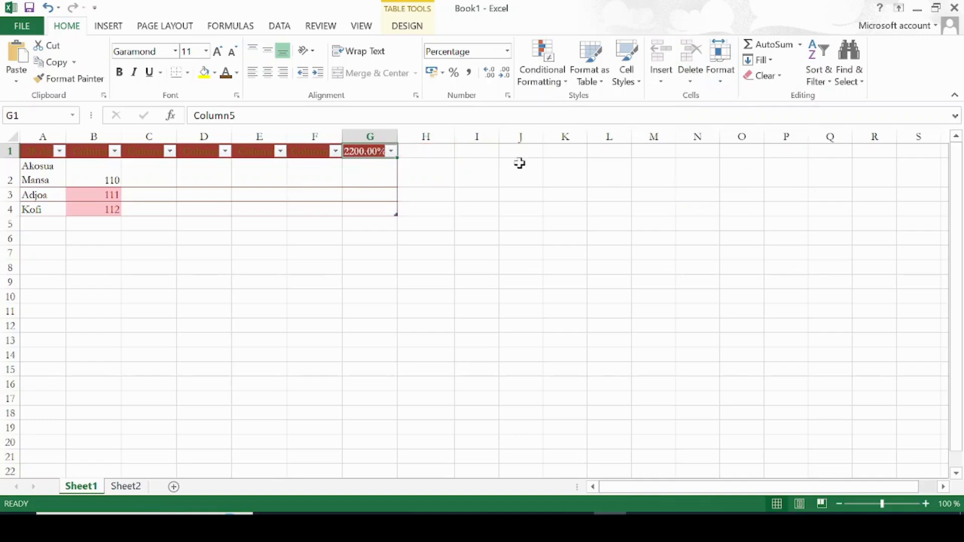
pyautogui.click(464, 223)
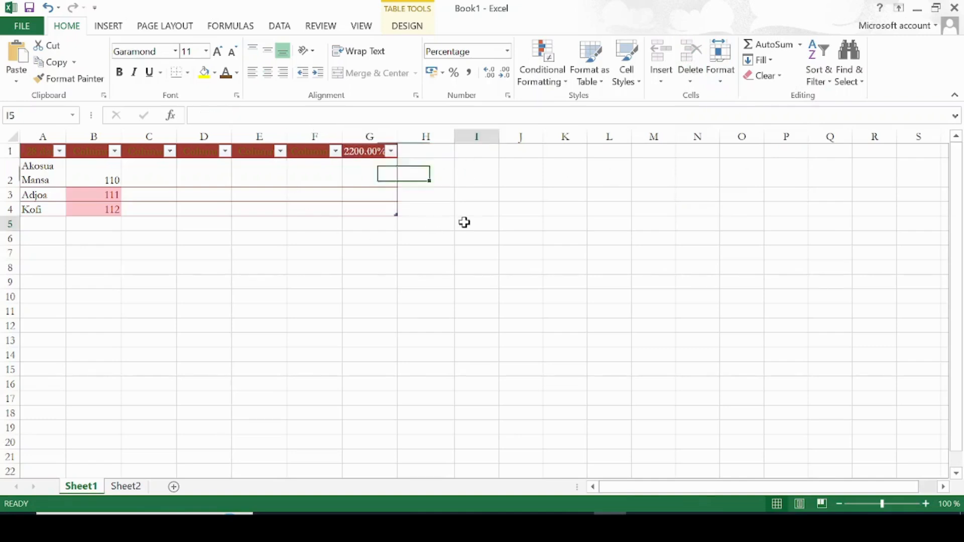
pyautogui.click(721, 80)
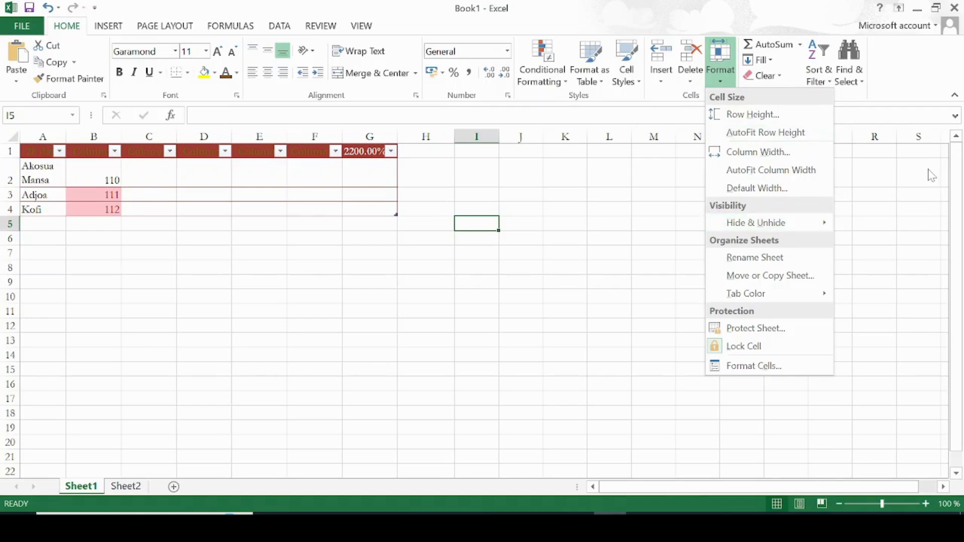
pyautogui.click(114, 224)
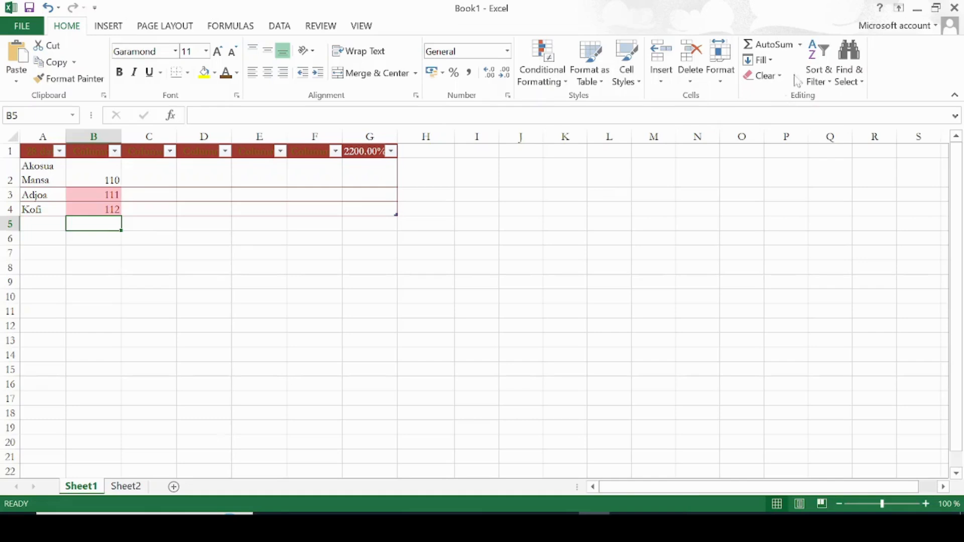
# Add a Sum total below the values in column B of the table using AutoSum
pyautogui.click(799, 45)
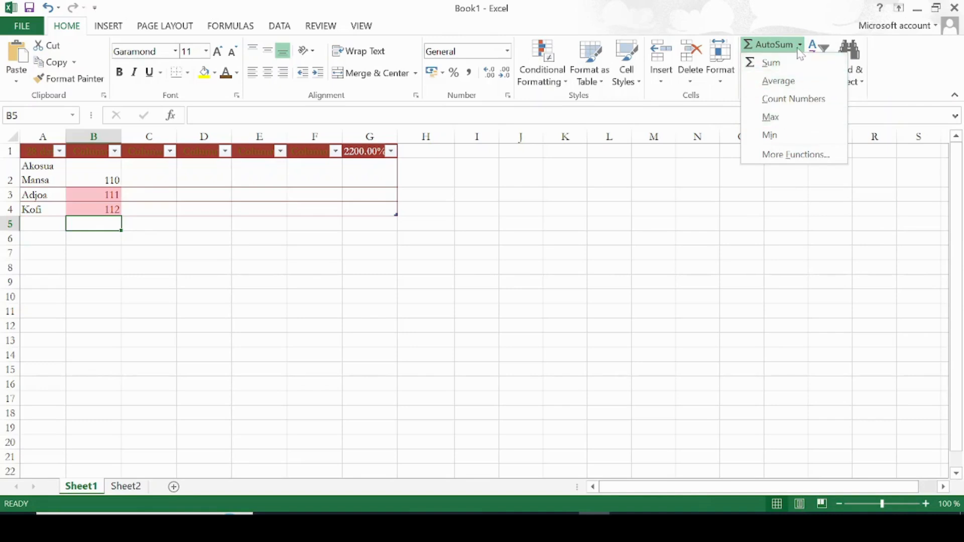
pyautogui.click(90, 219)
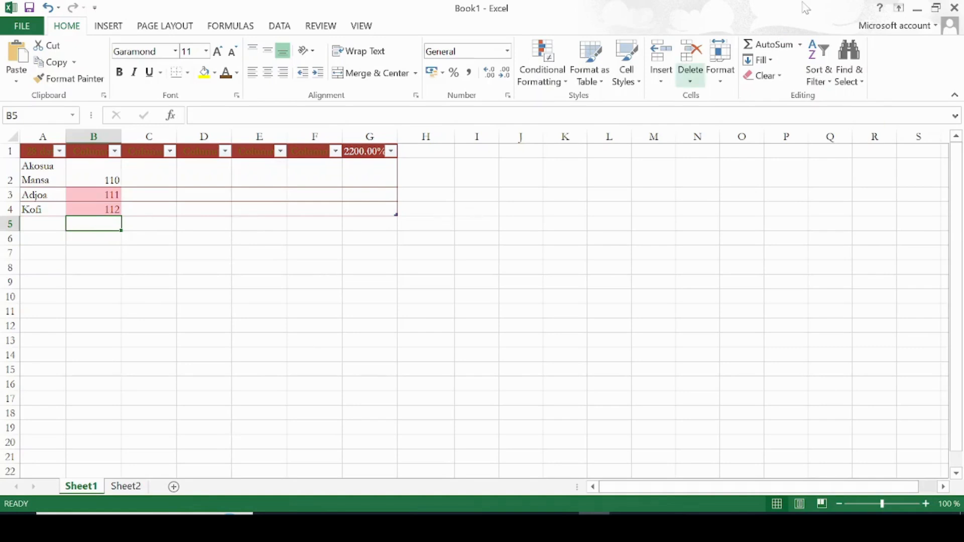
pyautogui.click(801, 47)
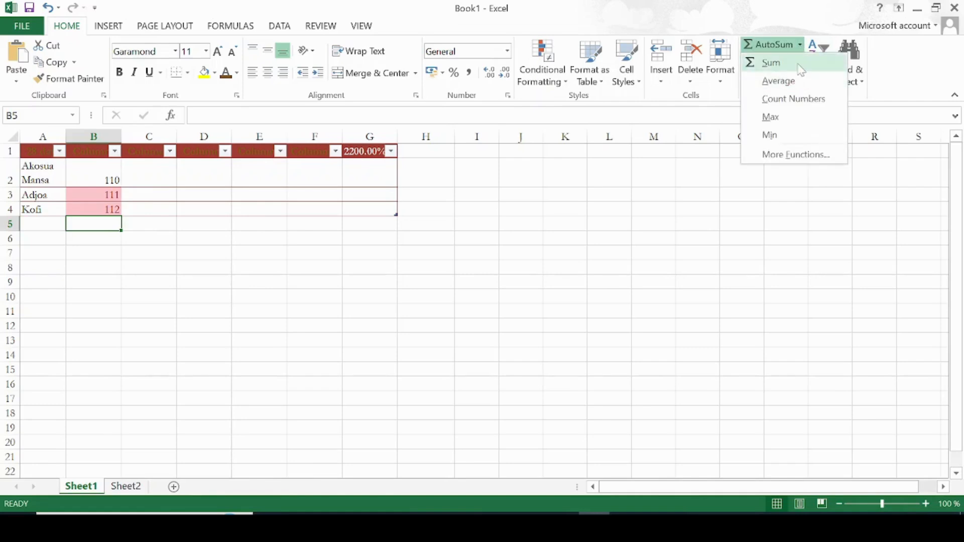
pyautogui.click(803, 46)
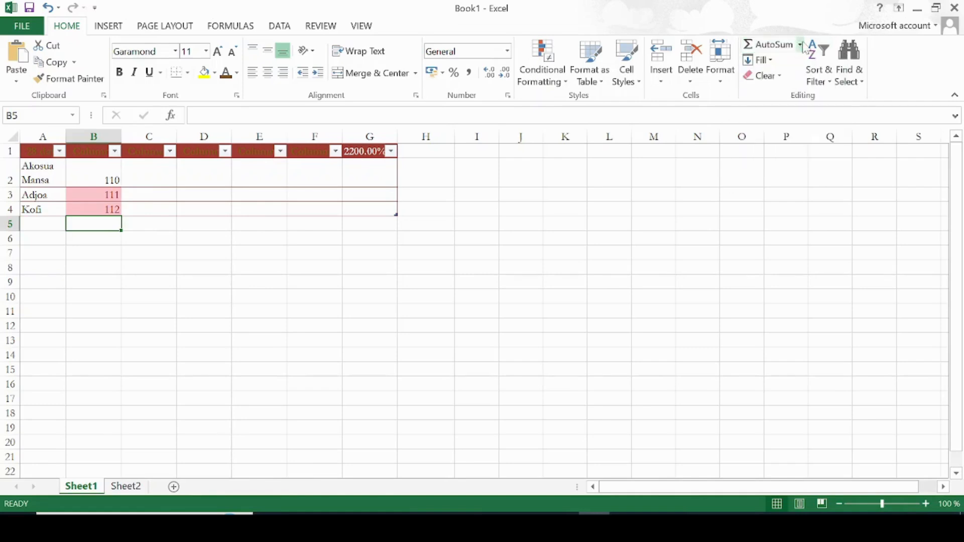
pyautogui.click(802, 46)
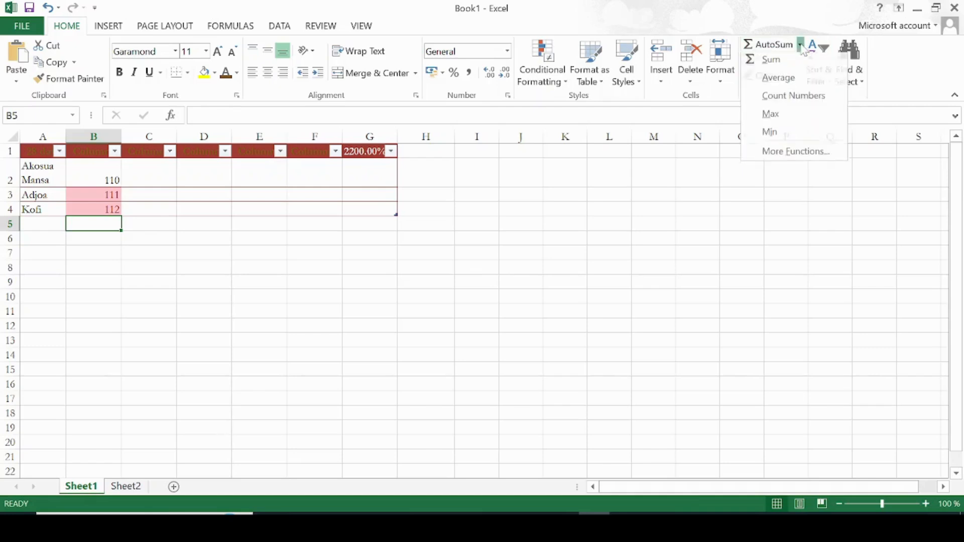
pyautogui.click(784, 69)
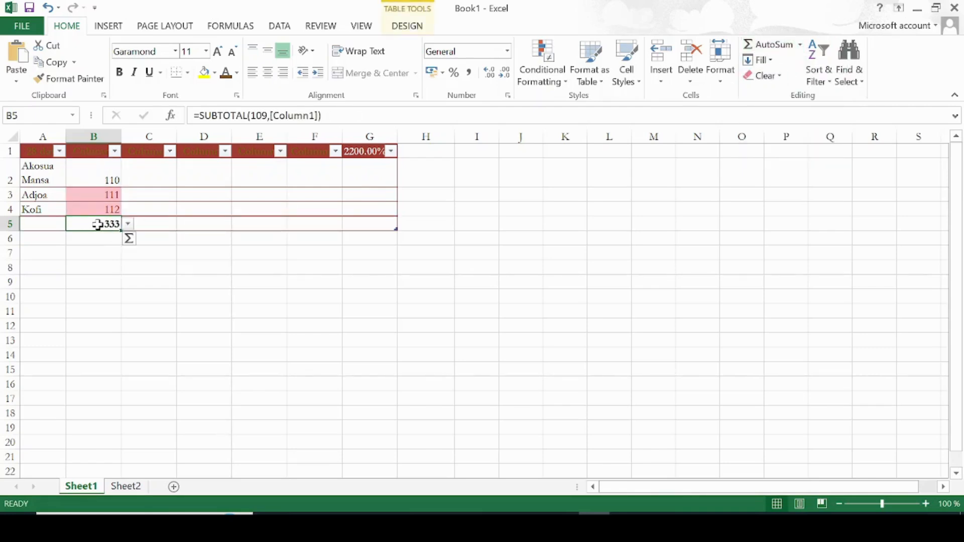
# Change the B5 total row function to Average
pyautogui.click(126, 227)
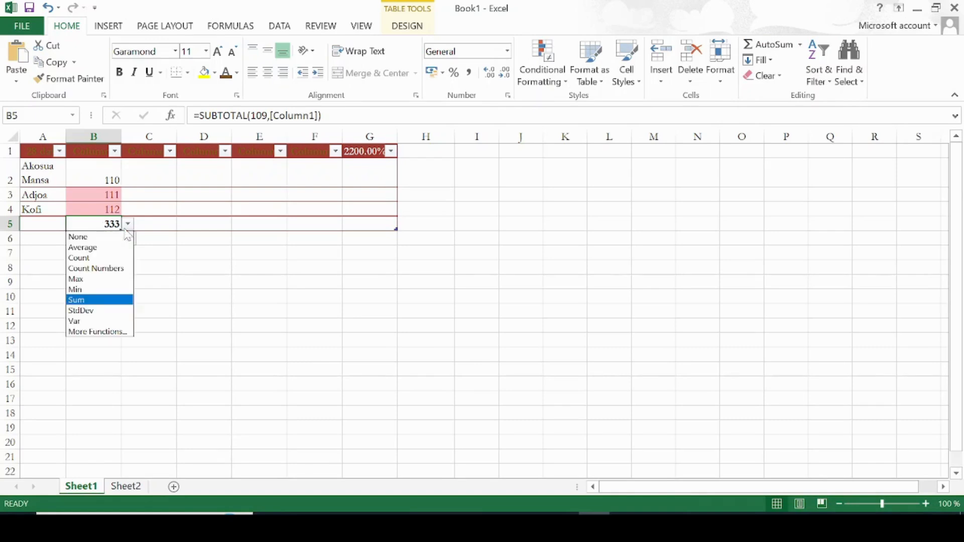
pyautogui.click(126, 225)
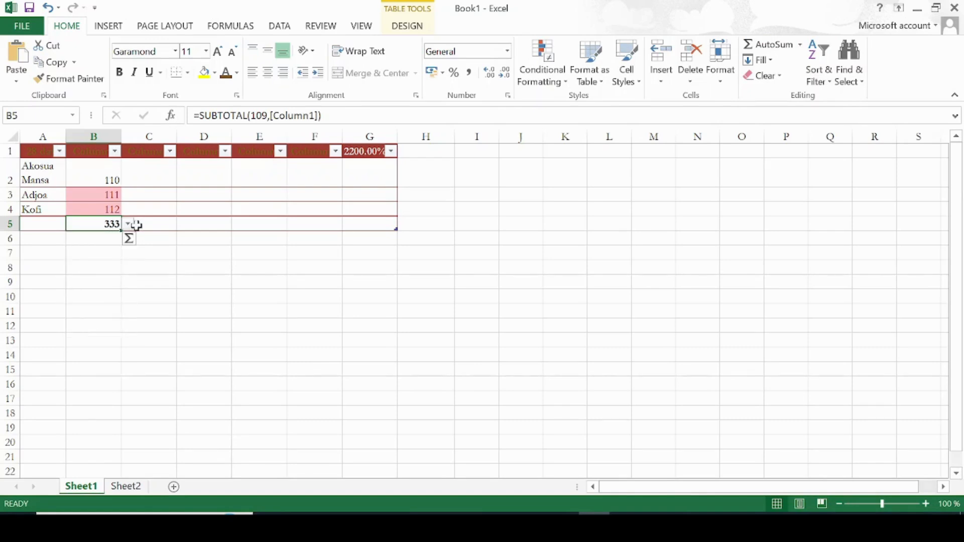
pyautogui.click(128, 224)
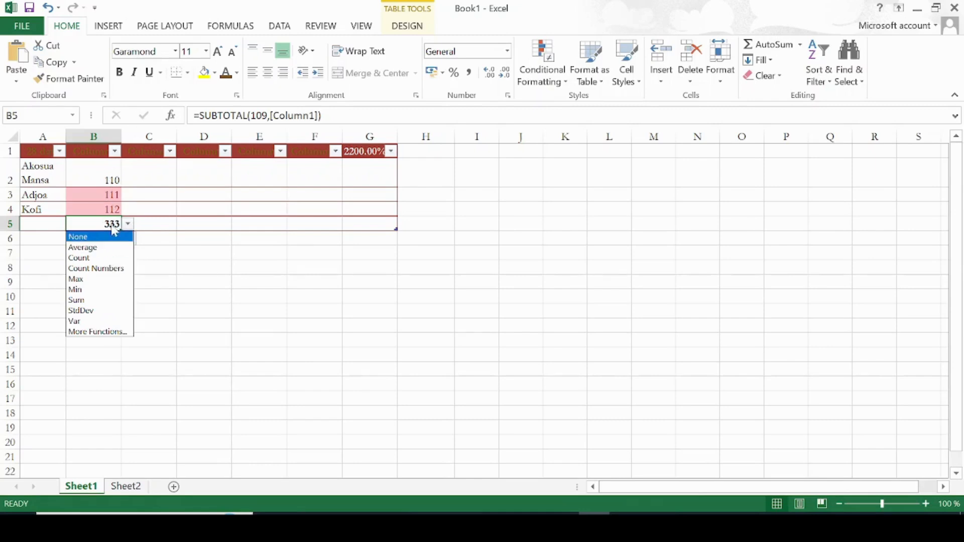
pyautogui.click(103, 244)
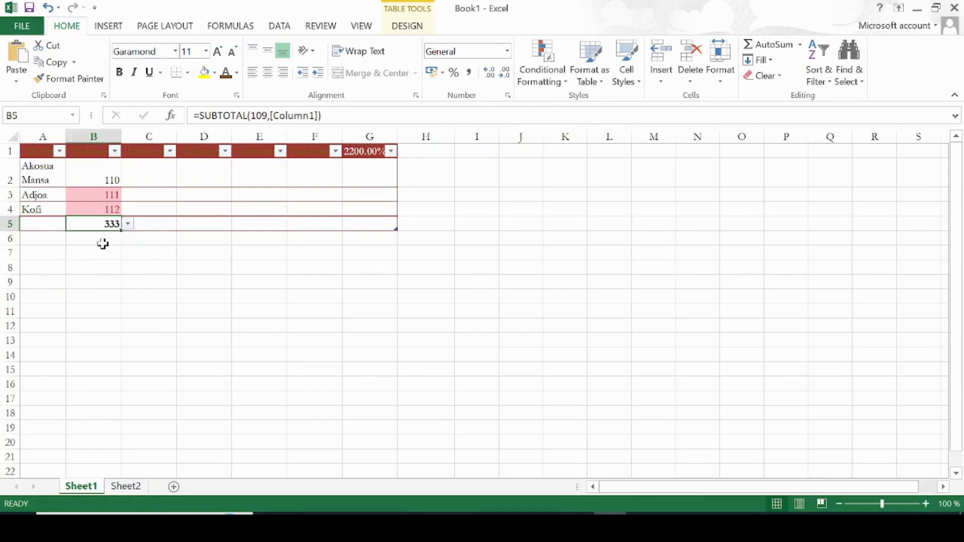
# Change the B5 total row function to Max and deselect the table
pyautogui.click(133, 226)
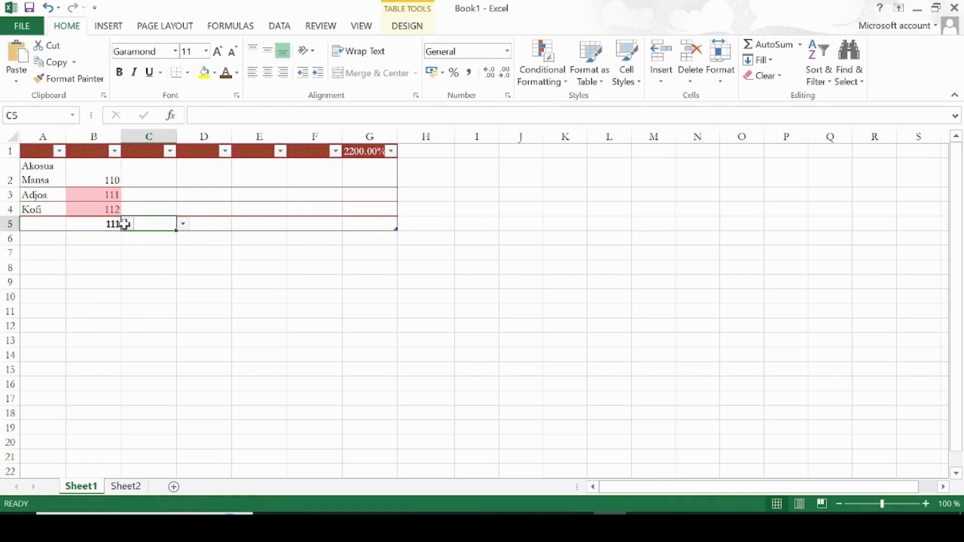
pyautogui.click(103, 224)
pyautogui.click(128, 224)
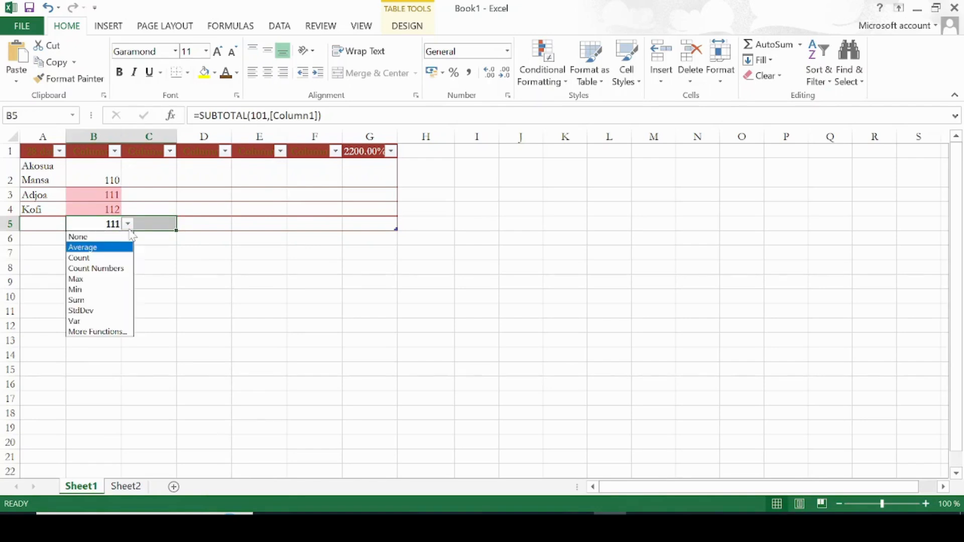
pyautogui.click(102, 279)
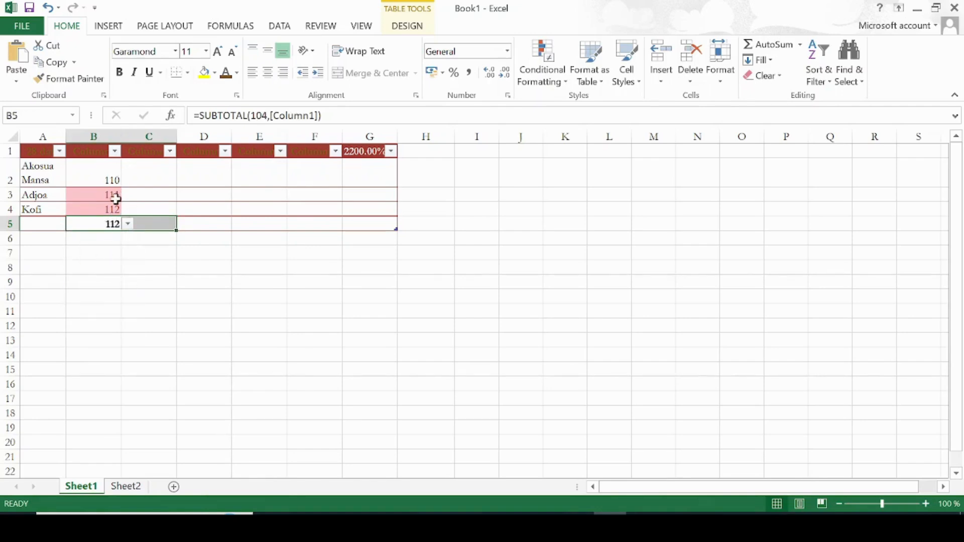
pyautogui.click(137, 253)
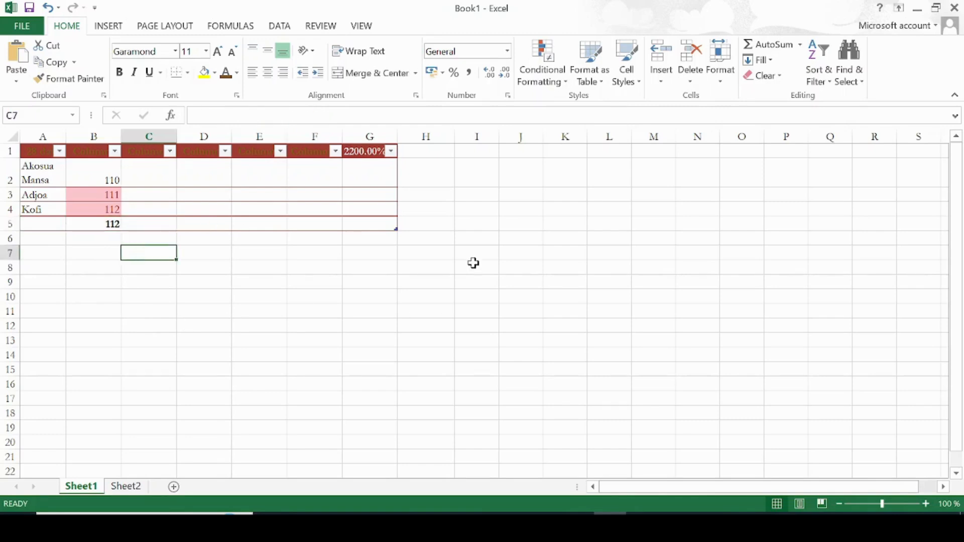
pyautogui.click(634, 263)
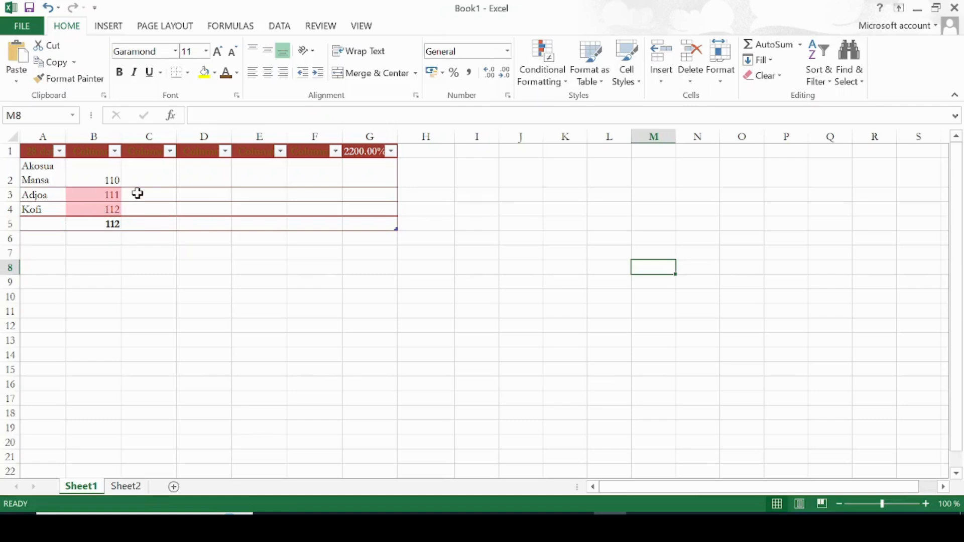
pyautogui.click(35, 24)
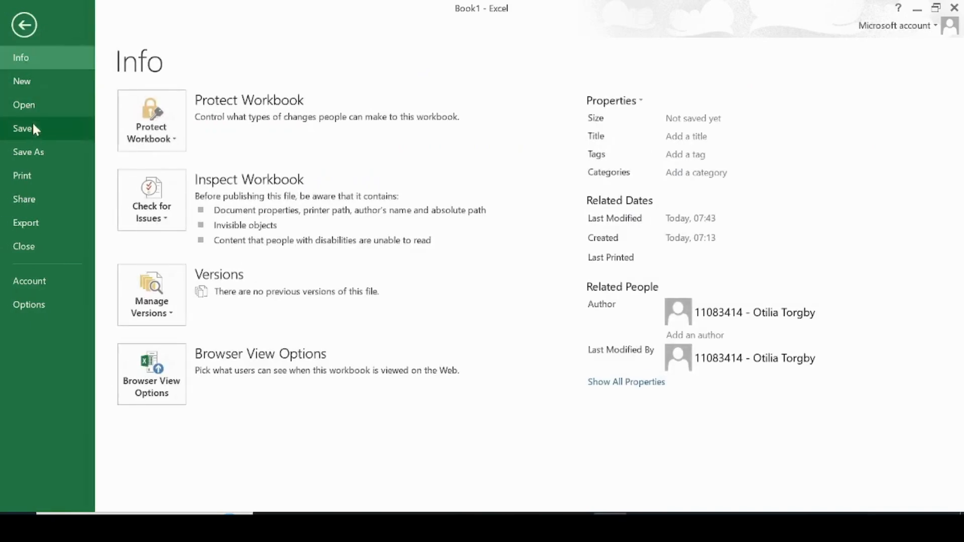
pyautogui.click(34, 153)
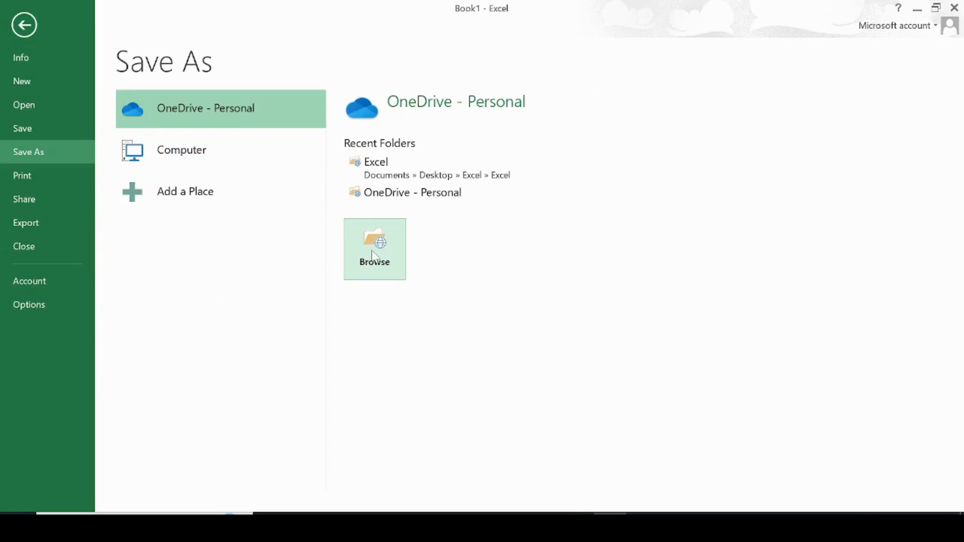
pyautogui.click(24, 24)
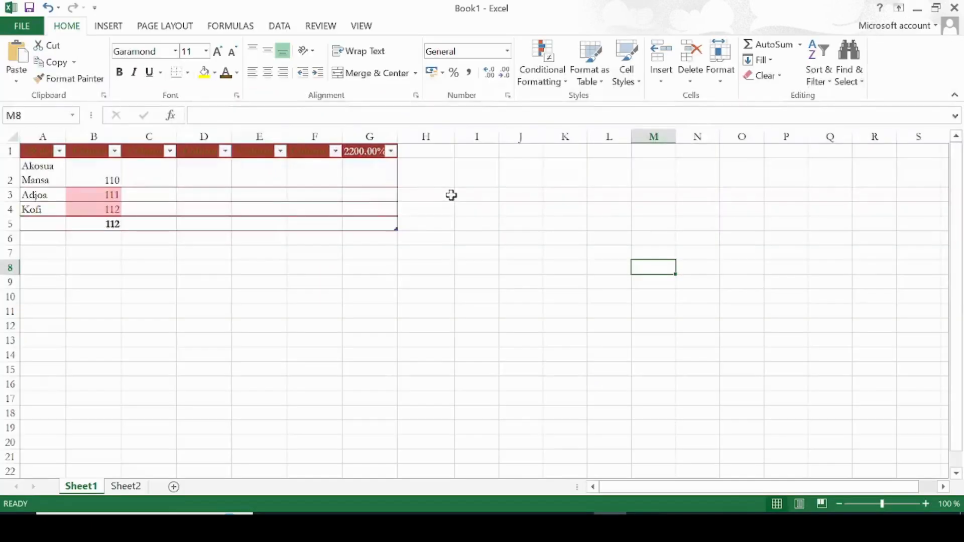
# Save the workbook as an Excel Workbook named 28 DAY Data in the Documents folder
pyautogui.click(15, 27)
pyautogui.click(42, 154)
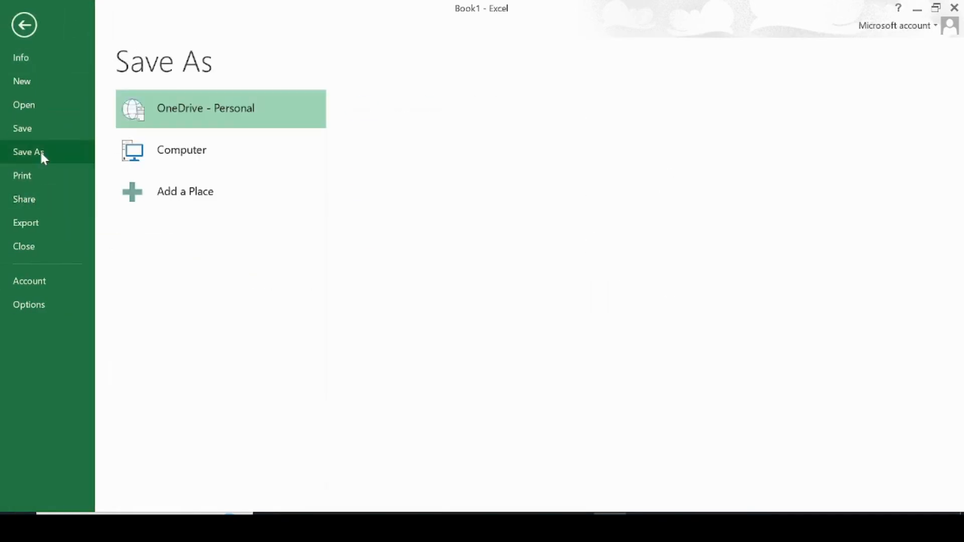
pyautogui.click(368, 230)
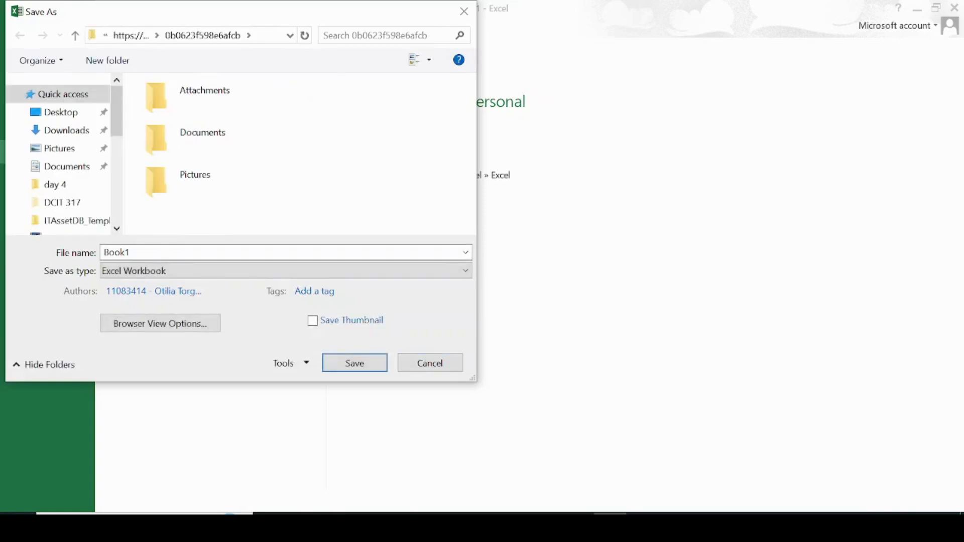
pyautogui.press('BackSpace')
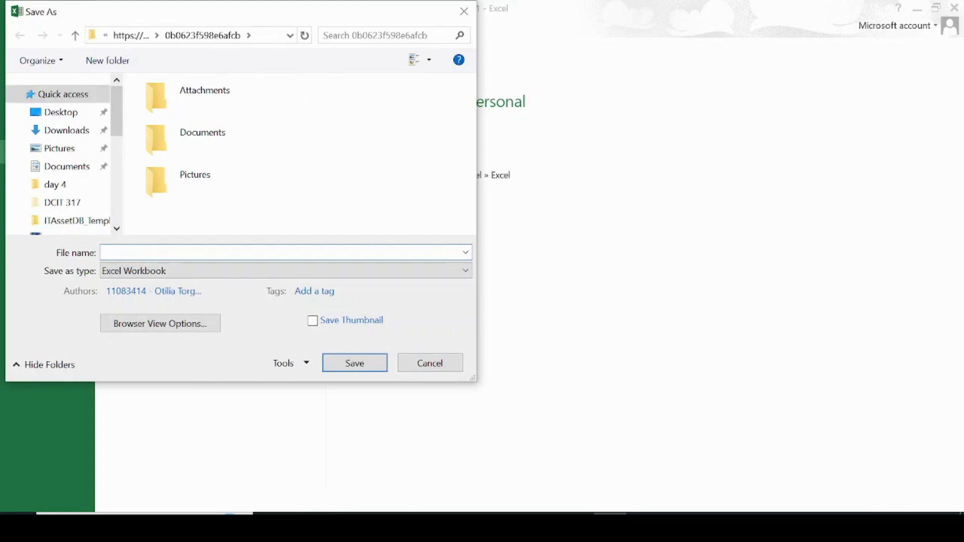
pyautogui.click(195, 271)
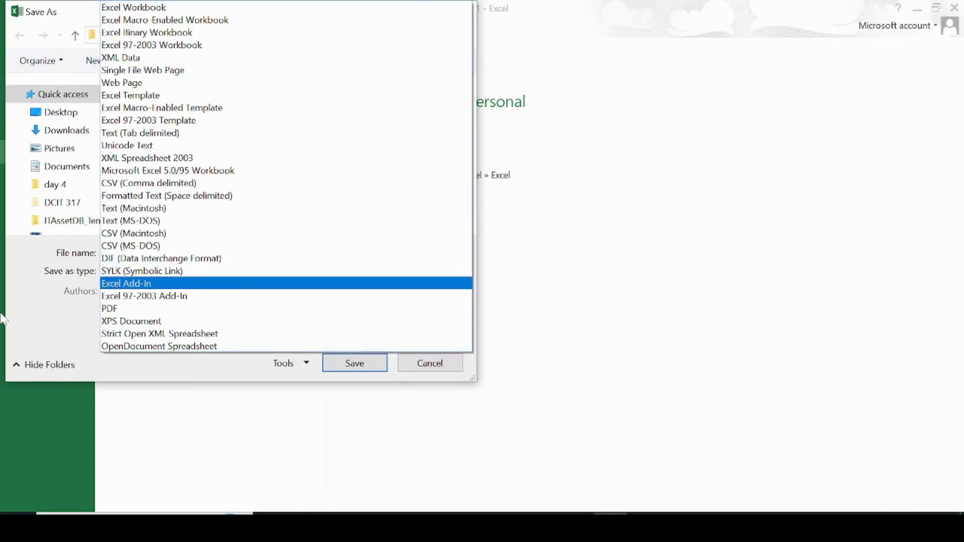
pyautogui.click(33, 314)
pyautogui.click(143, 248)
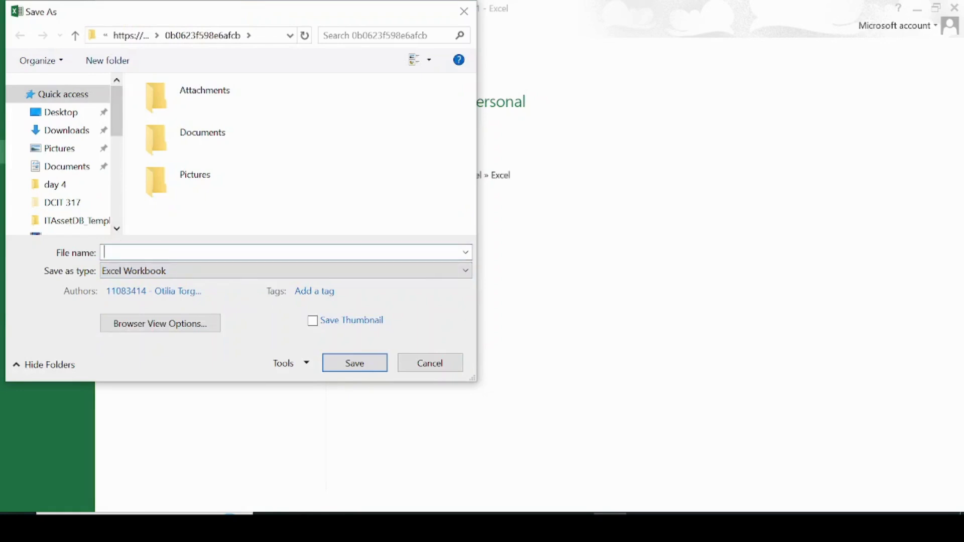
pyautogui.write('28 DAY Data')
pyautogui.click(63, 166)
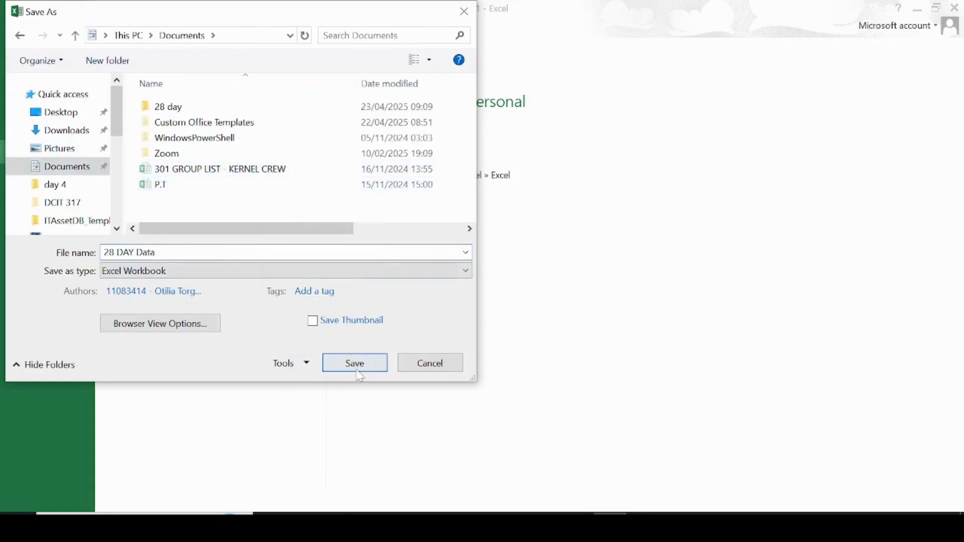
pyautogui.click(360, 366)
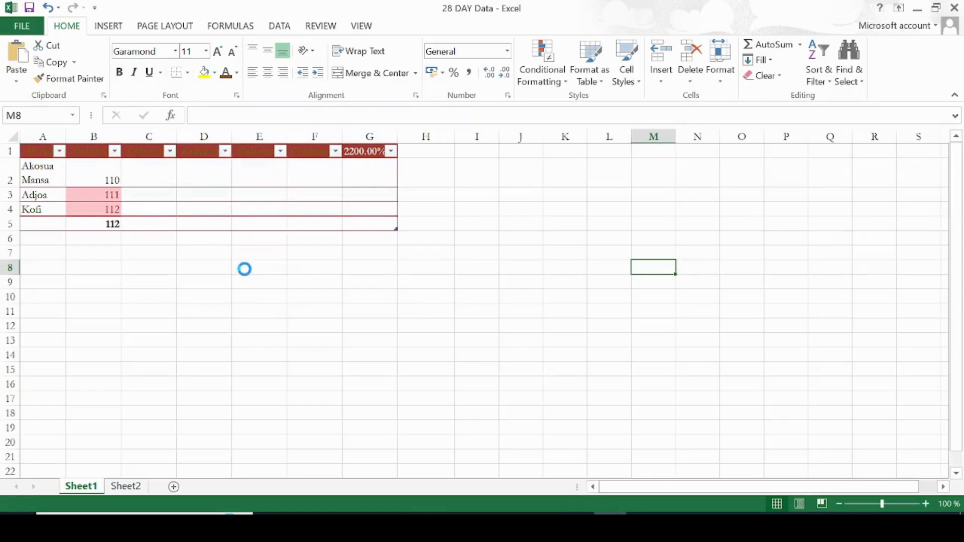